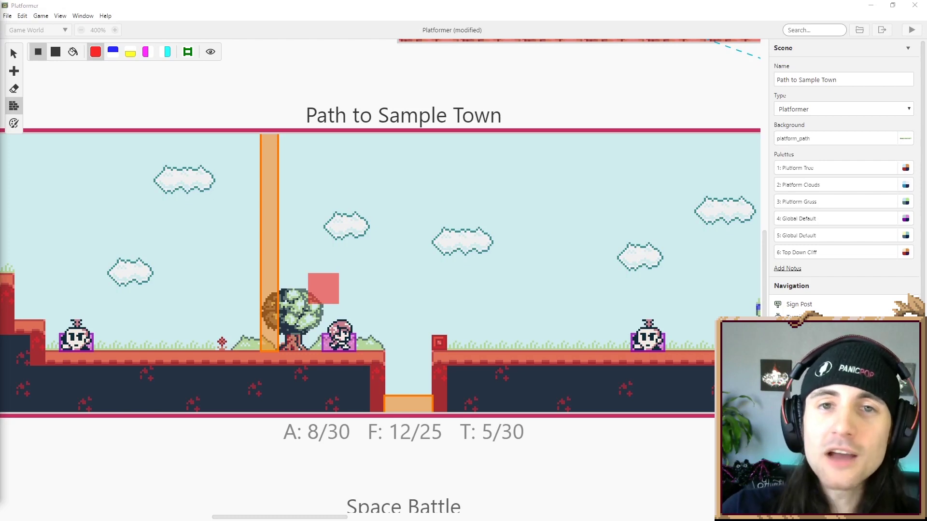
# Paint one more collision tile into the ground, switch to the Select tool, and list the editor views
pyautogui.moveTo(254, 376)
pyautogui.mouseDown(button='middle')
pyautogui.moveTo(293, 375)
pyautogui.moveTo(259, 372)
pyautogui.mouseUp(button='middle')
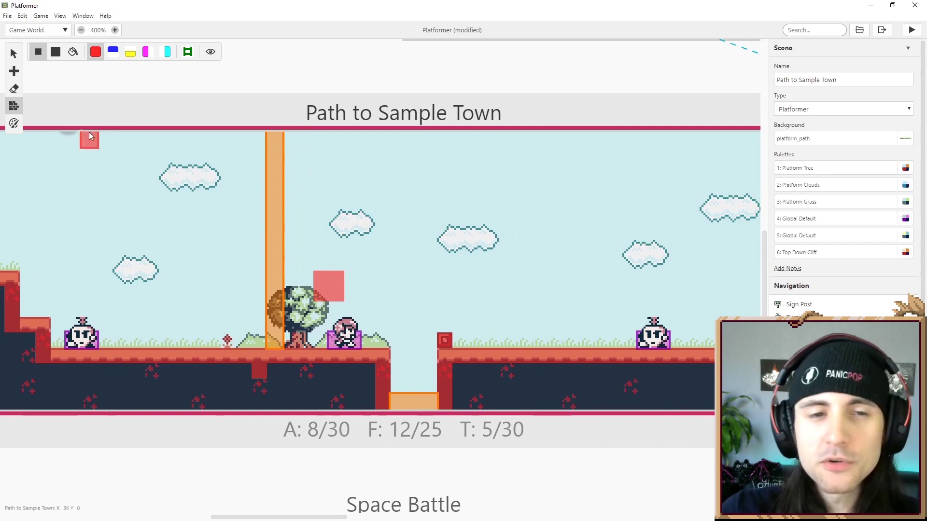
pyautogui.click(13, 53)
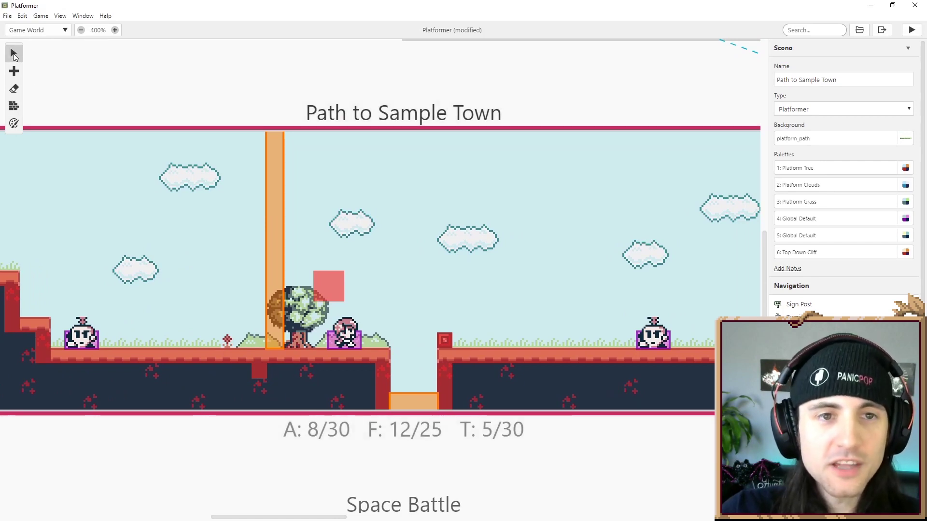
pyautogui.click(45, 31)
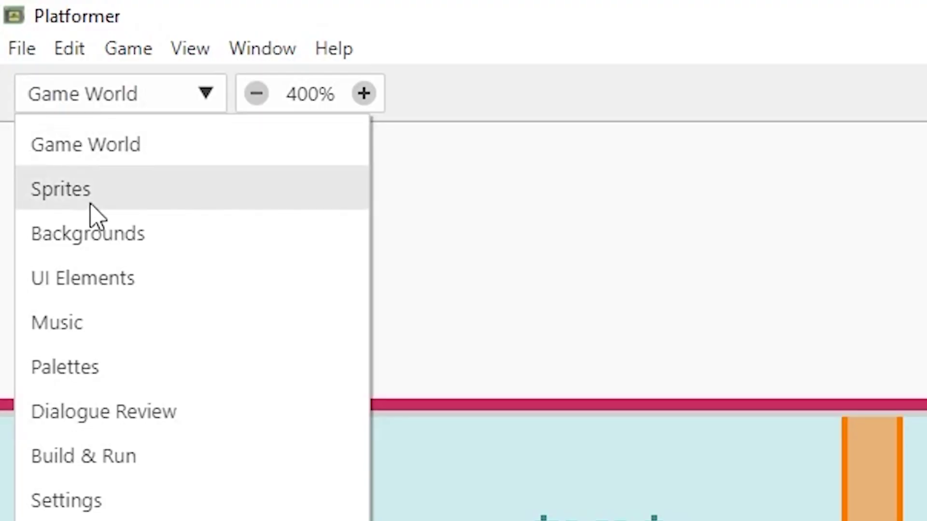
pyautogui.click(90, 205)
pyautogui.click(801, 87)
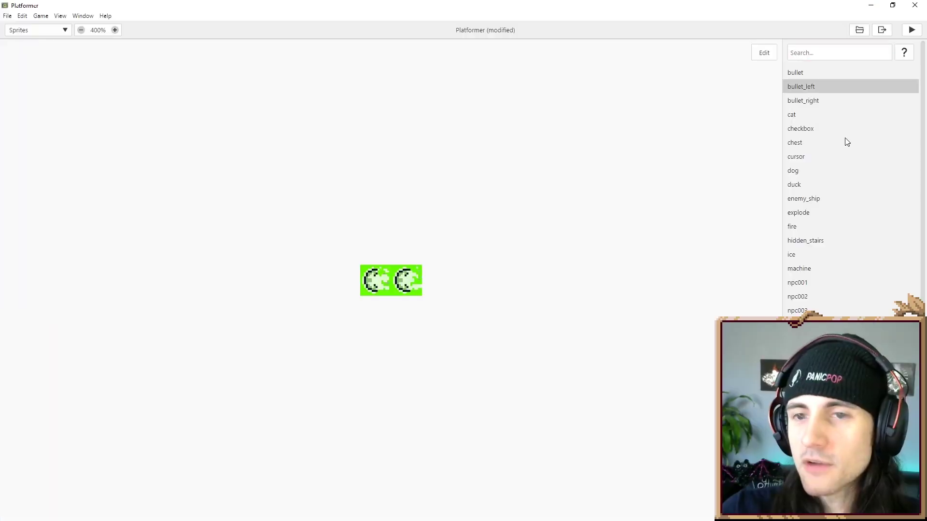
pyautogui.scroll(-2, 845, 141)
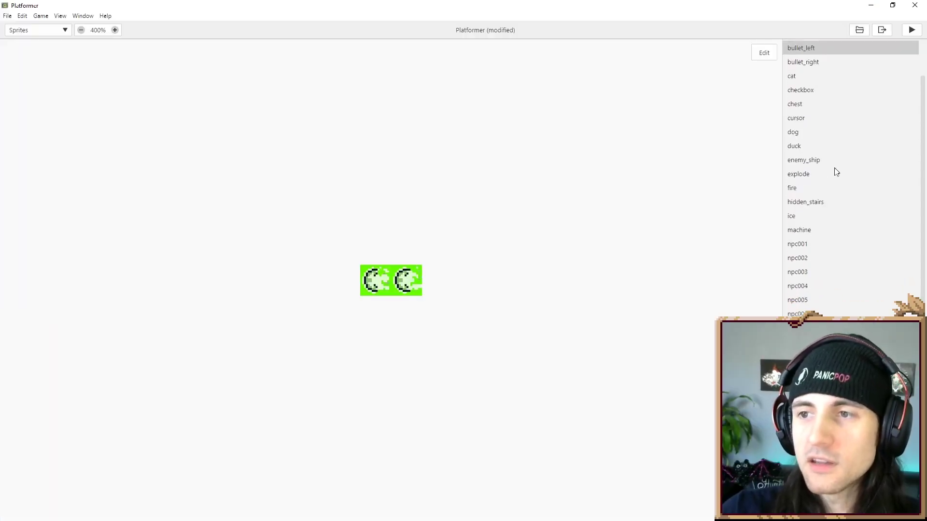
pyautogui.click(823, 175)
pyautogui.click(808, 272)
pyautogui.click(801, 314)
pyautogui.click(802, 342)
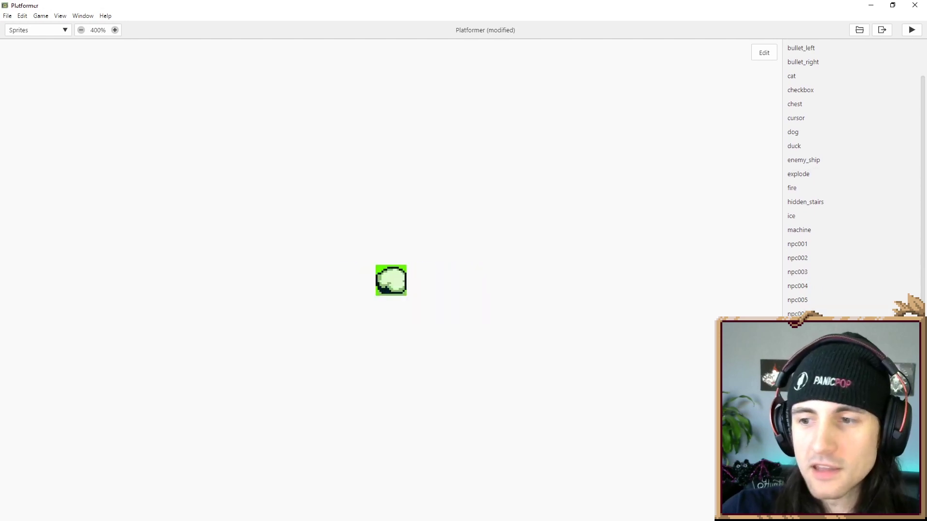
pyautogui.click(51, 31)
pyautogui.click(42, 76)
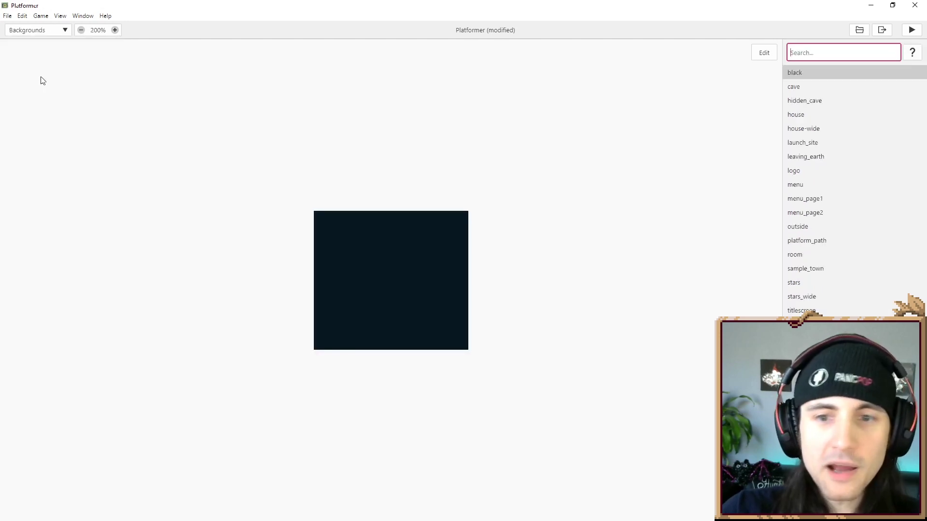
pyautogui.click(796, 114)
pyautogui.click(797, 170)
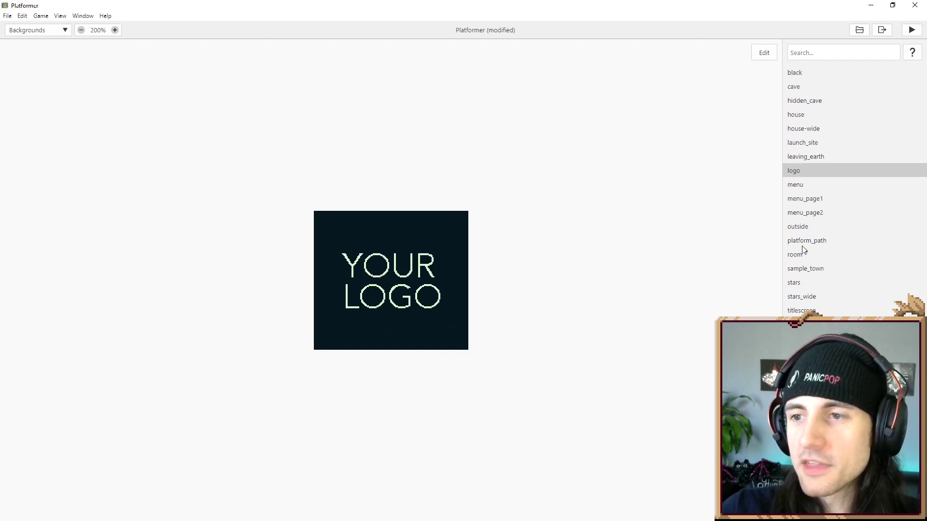
pyautogui.click(804, 243)
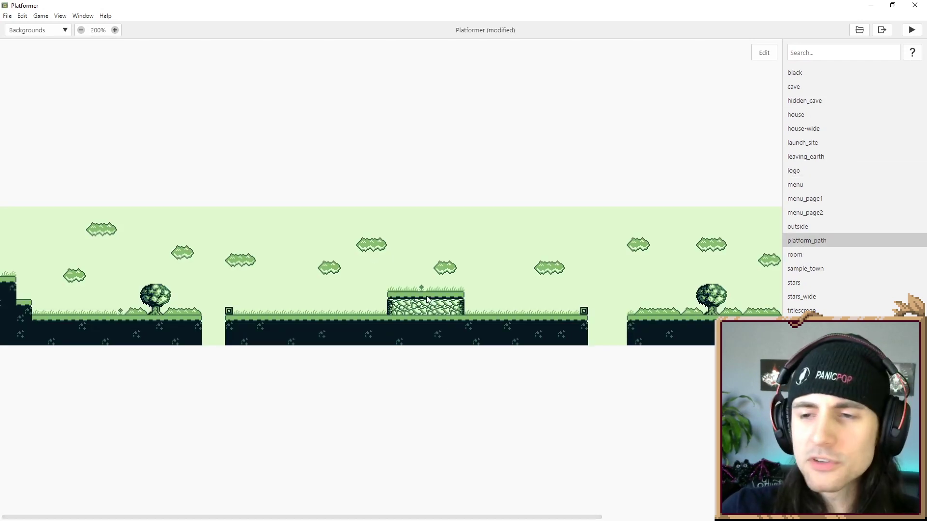
pyautogui.click(42, 32)
pyautogui.click(34, 46)
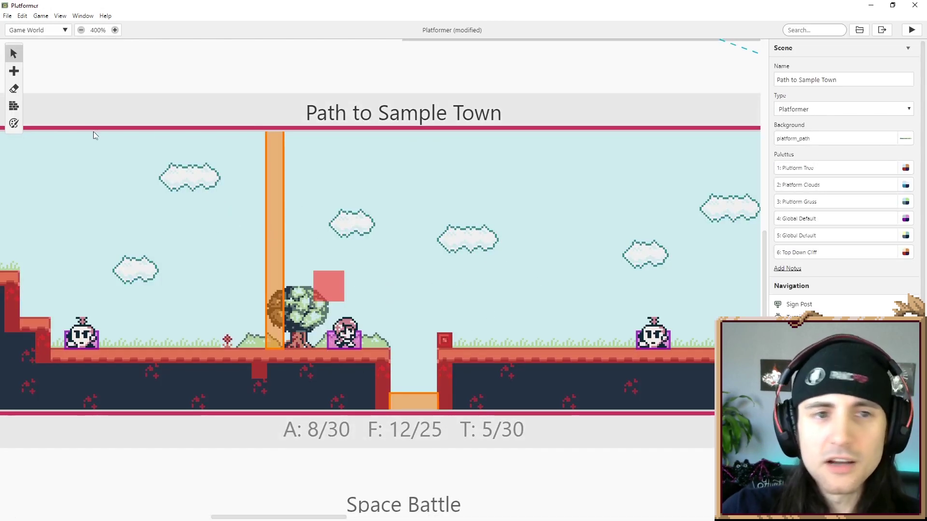
# Switch to the Colorize tool, hide the actor and trigger layers, and frame the clouds
pyautogui.click(13, 127)
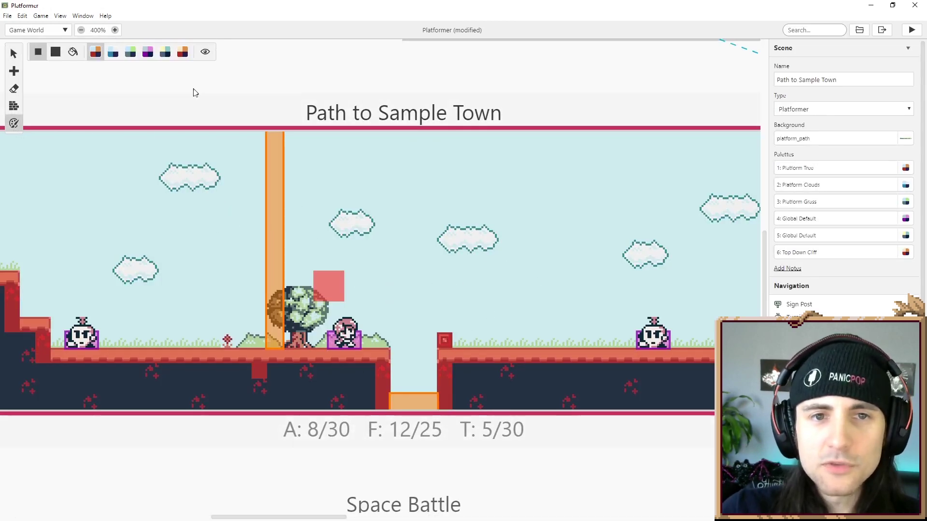
pyautogui.click(206, 53)
pyautogui.click(206, 53)
pyautogui.click(207, 52)
pyautogui.moveTo(307, 309); pyautogui.dragTo(222, 280, button='middle')
pyautogui.moveTo(380, 269); pyautogui.dragTo(420, 302, button='middle')
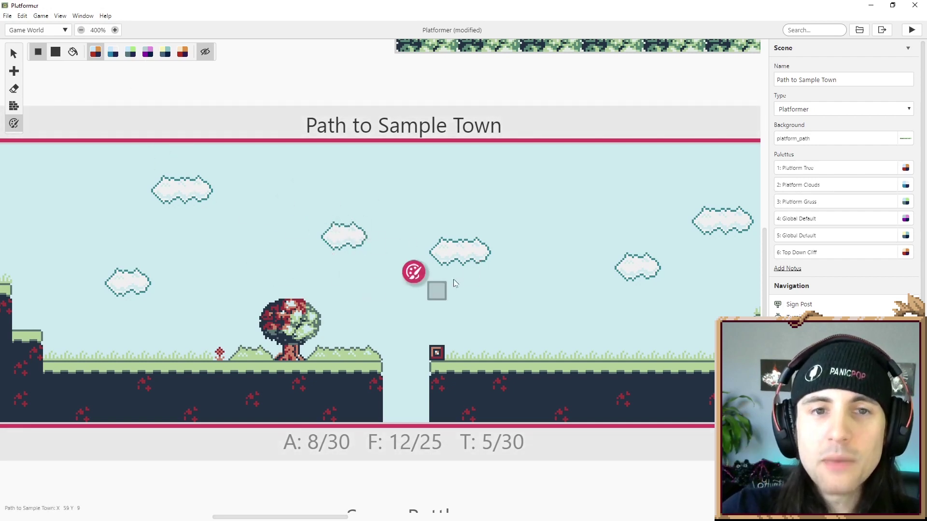
# Repaint the two middle clouds with a new palette and the top-left cloud red-brown
pyautogui.click(130, 52)
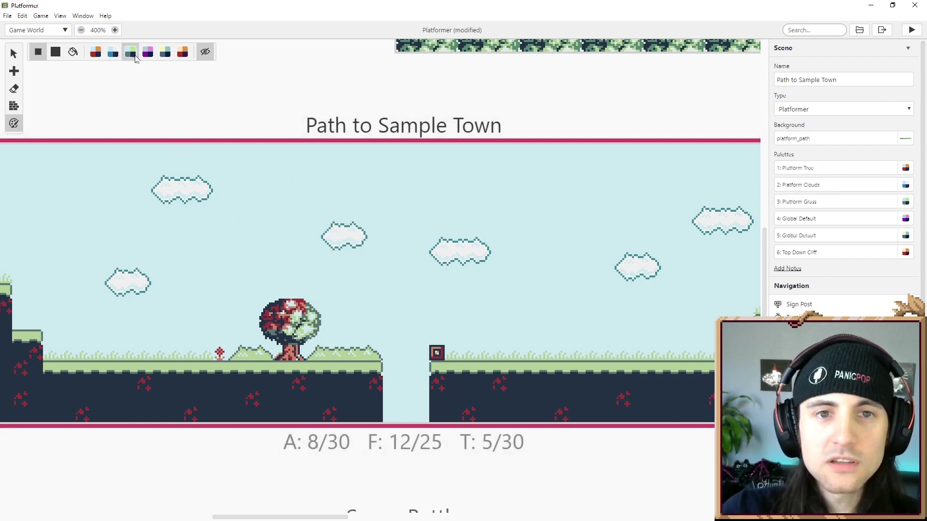
pyautogui.click(113, 52)
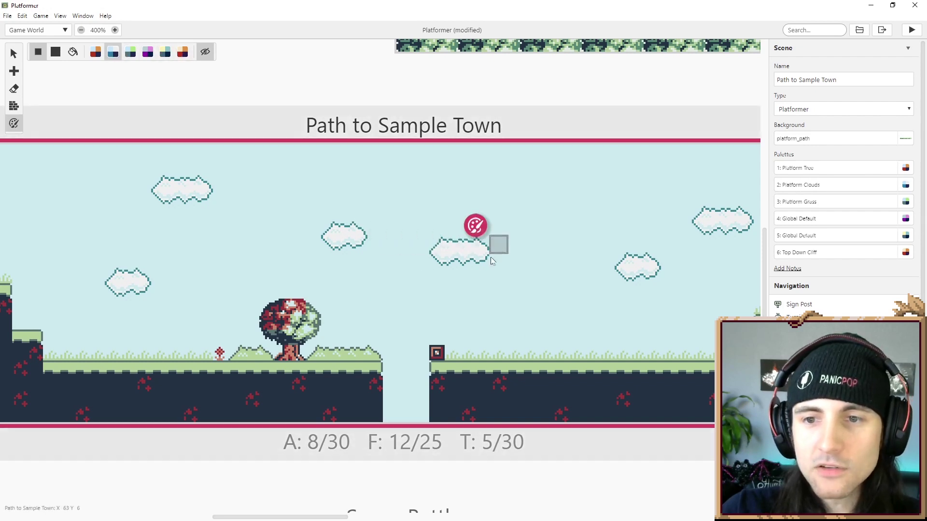
pyautogui.press('5')
pyautogui.moveTo(447, 251); pyautogui.dragTo(465, 253)
pyautogui.moveTo(375, 230)
pyautogui.mouseDown()
pyautogui.moveTo(331, 227)
pyautogui.moveTo(360, 243)
pyautogui.mouseUp()
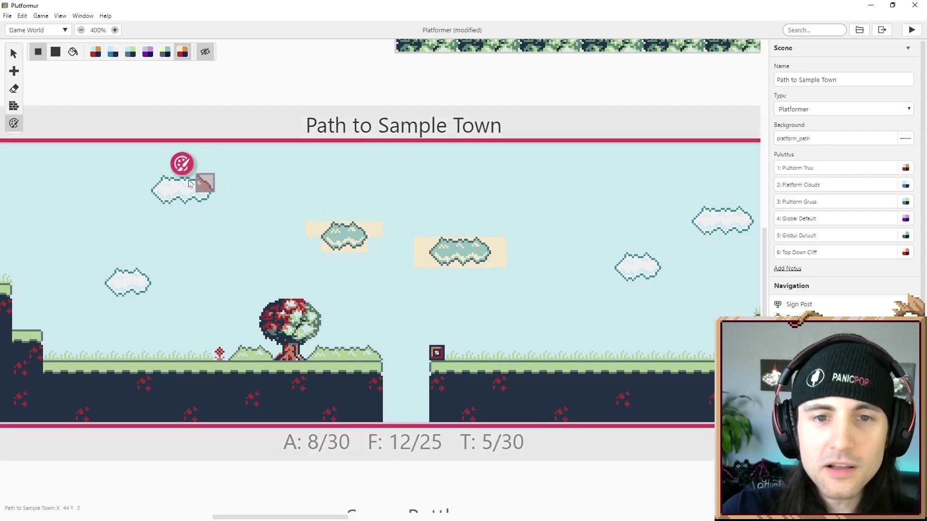
pyautogui.moveTo(145, 184); pyautogui.dragTo(217, 185)
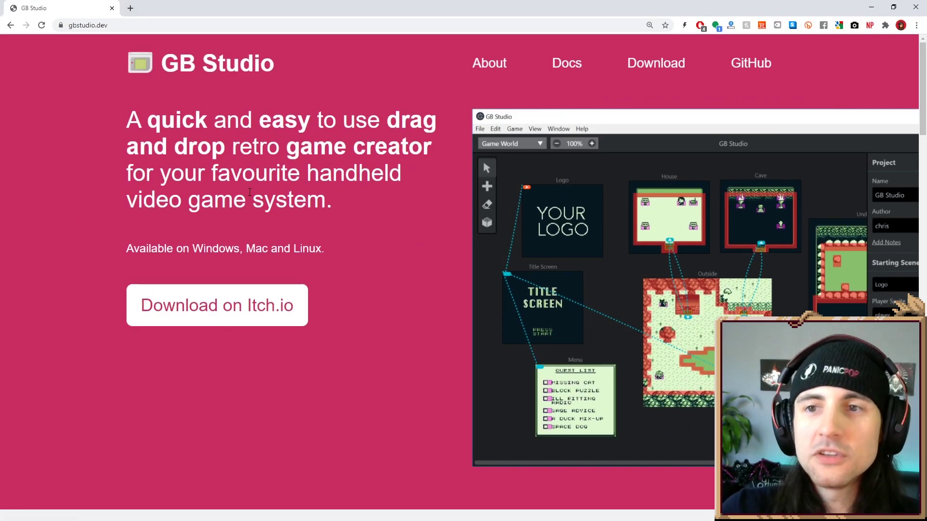
# Open the GB Studio Docs Sprites page and highlight its four allowed sprite colour codes
pyautogui.click(557, 64)
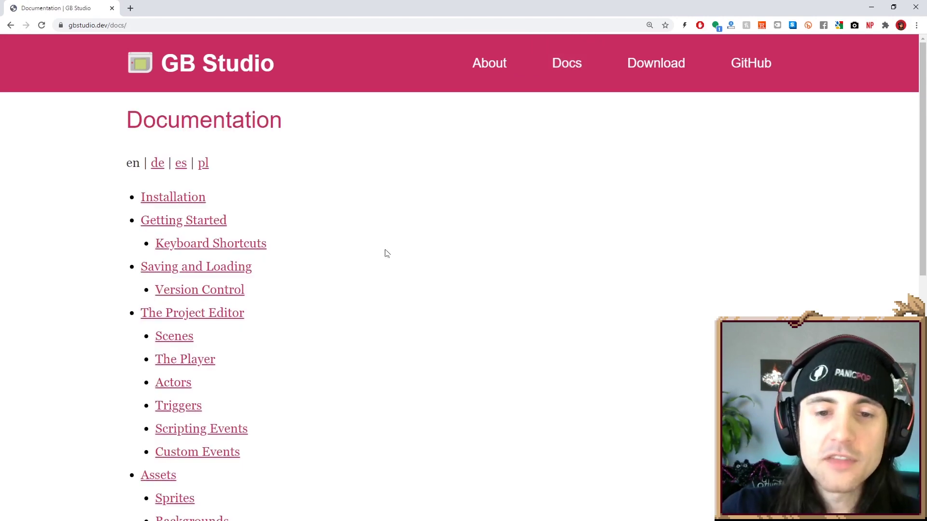
pyautogui.scroll(-1, 264, 345)
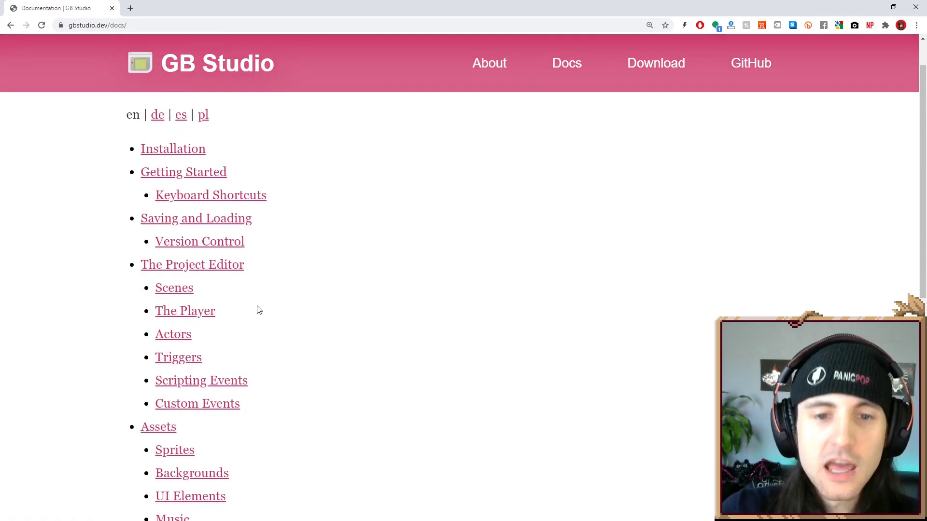
pyautogui.scroll(-1, 233, 352)
pyautogui.scroll(1, 238, 321)
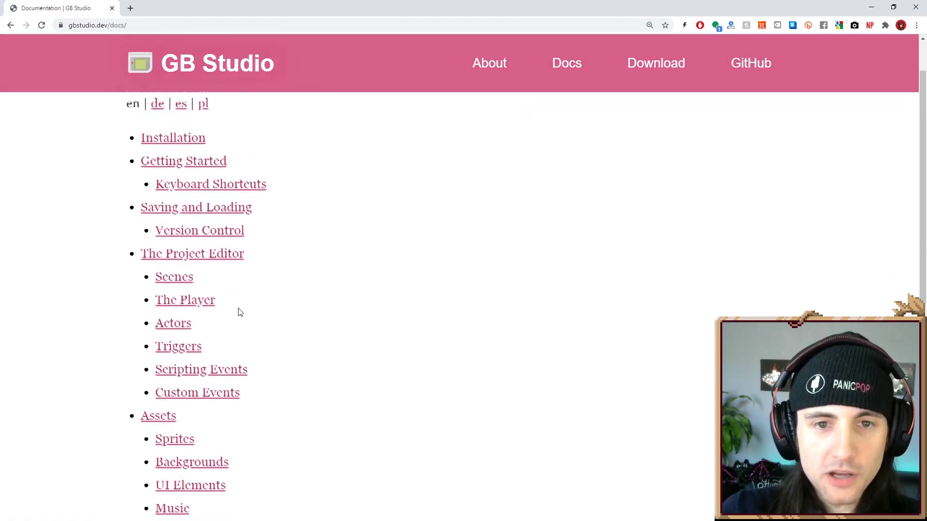
pyautogui.scroll(-2, 217, 311)
pyautogui.click(188, 309)
pyautogui.scroll(-1, 277, 334)
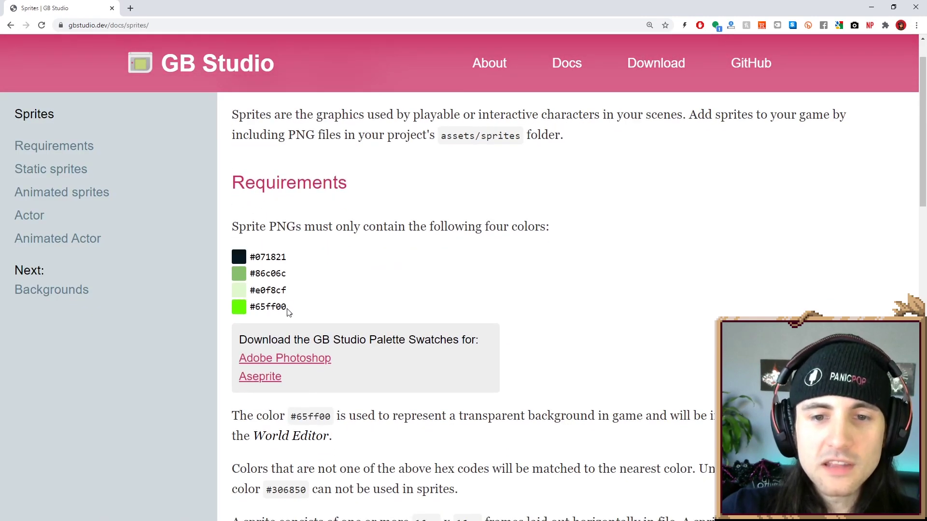
pyautogui.moveTo(288, 312); pyautogui.dragTo(235, 262)
pyautogui.click(319, 287)
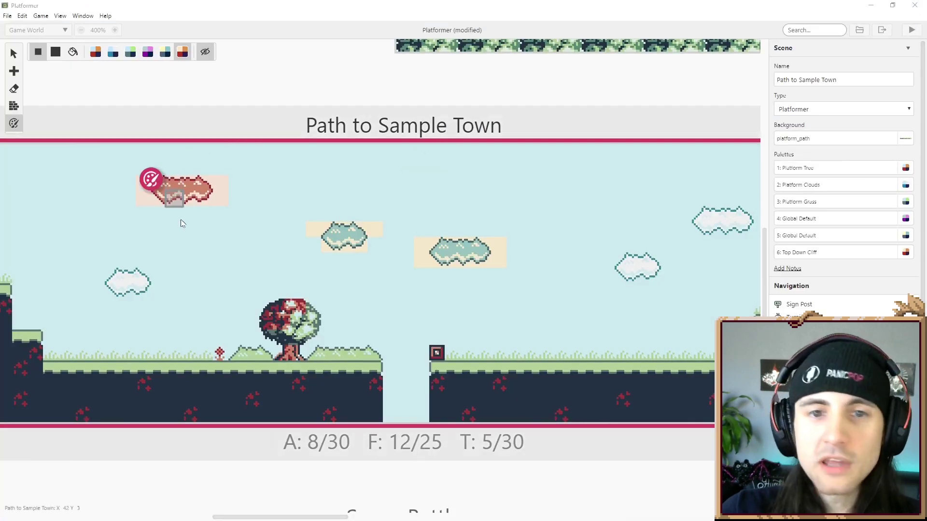
# Paint the top-left cloud and both tree columns with the purple fourth palette
pyautogui.click(131, 53)
pyautogui.click(147, 52)
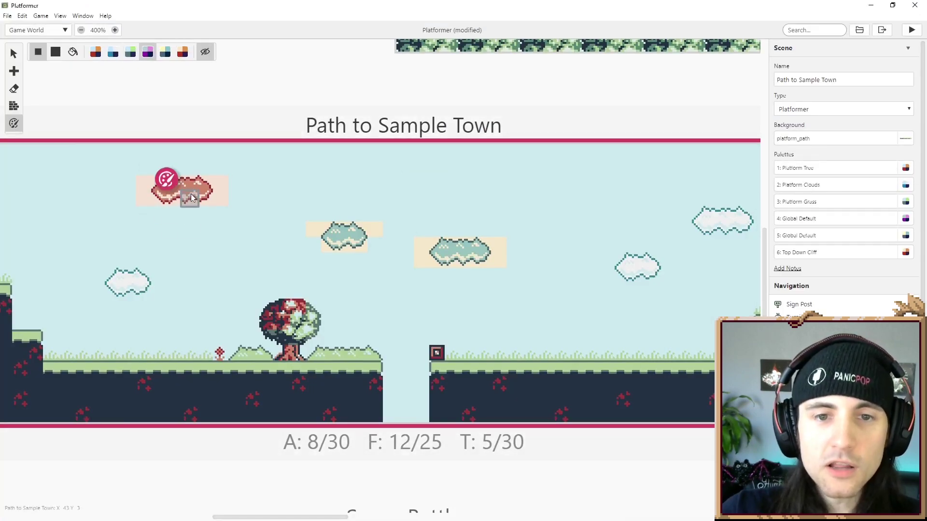
pyautogui.moveTo(207, 200)
pyautogui.mouseDown()
pyautogui.moveTo(187, 179)
pyautogui.moveTo(172, 180)
pyautogui.mouseUp()
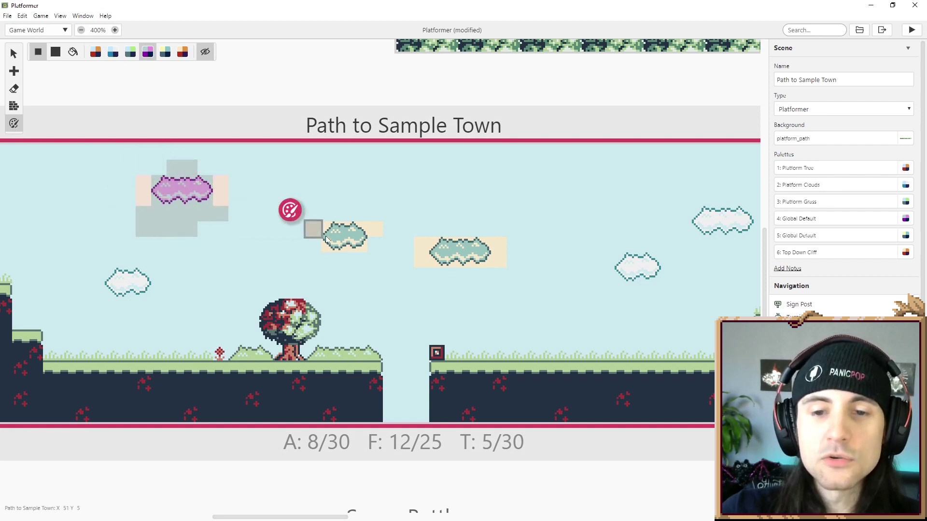
pyautogui.moveTo(287, 340)
pyautogui.mouseDown()
pyautogui.moveTo(305, 312)
pyautogui.moveTo(292, 304)
pyautogui.moveTo(280, 327)
pyautogui.mouseUp()
pyautogui.click(309, 326)
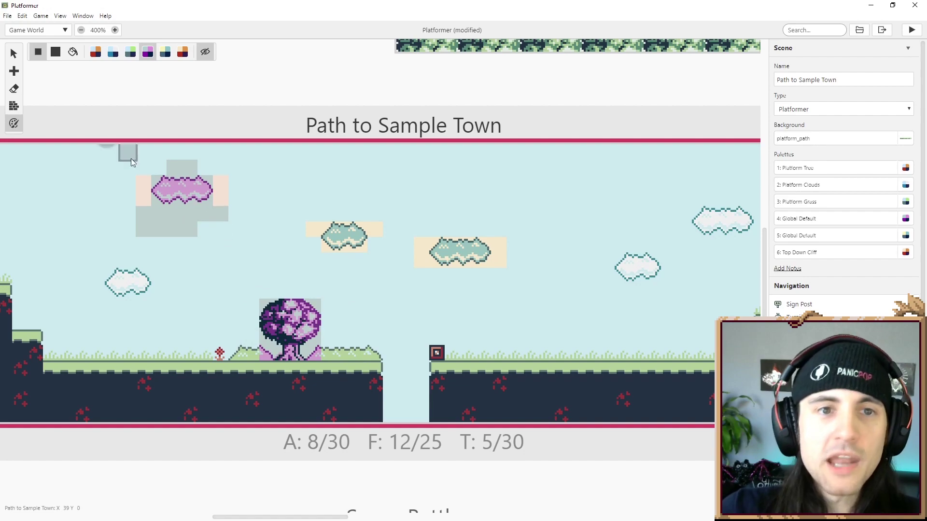
pyautogui.click(48, 30)
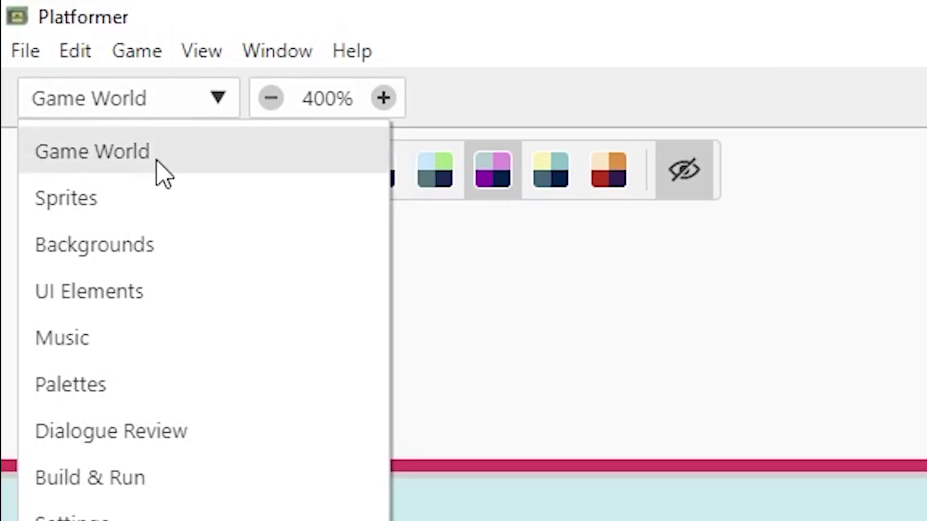
# In the palette editor, browse Default BG 2 and Fire, then delete the unused Palette 22
pyautogui.click(83, 394)
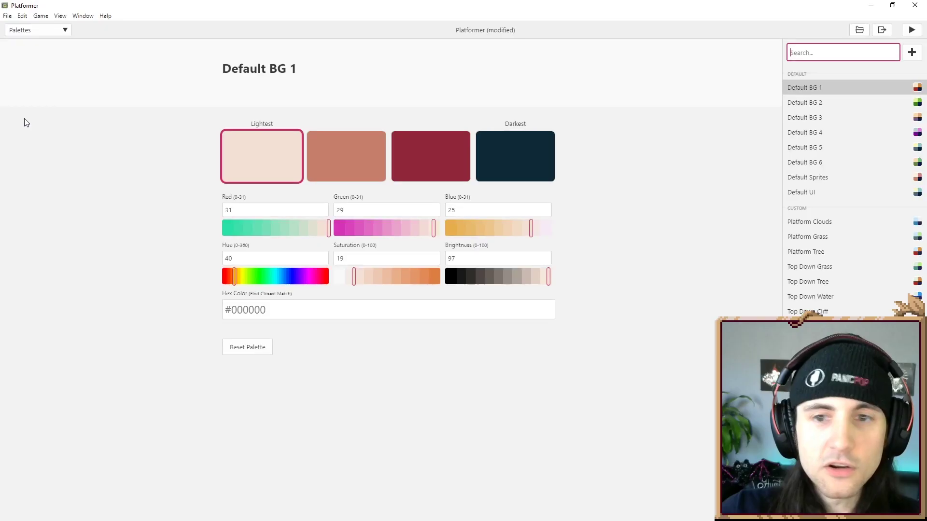
pyautogui.click(810, 103)
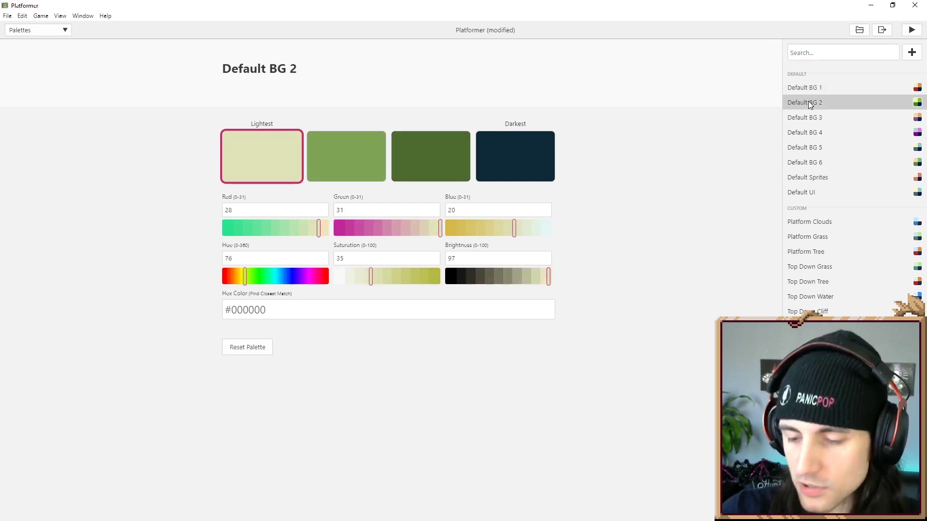
pyautogui.press('Down')
pyautogui.press('Down')
pyautogui.press('Down')
pyautogui.press('Down')
pyautogui.press('Down')
pyautogui.press('Down')
pyautogui.press('Down')
pyautogui.press('Down')
pyautogui.press('Down')
pyautogui.press('Down')
pyautogui.press('Down')
pyautogui.press('Down')
pyautogui.press('Down')
pyautogui.press('Down')
pyautogui.press('Down')
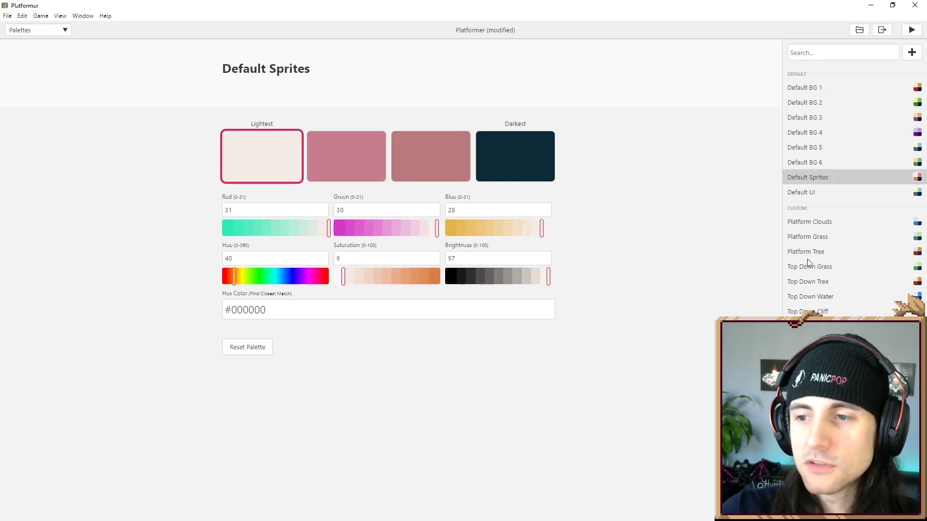
pyautogui.click(913, 54)
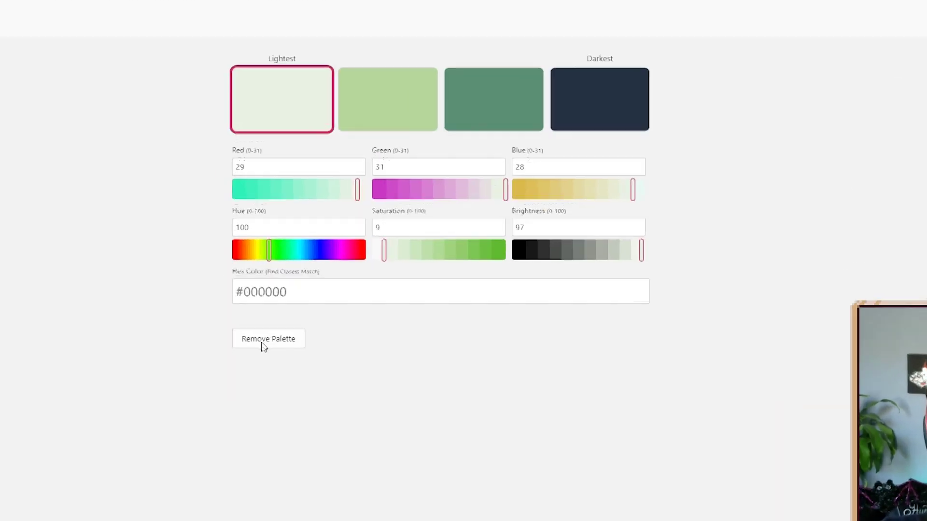
pyautogui.click(246, 349)
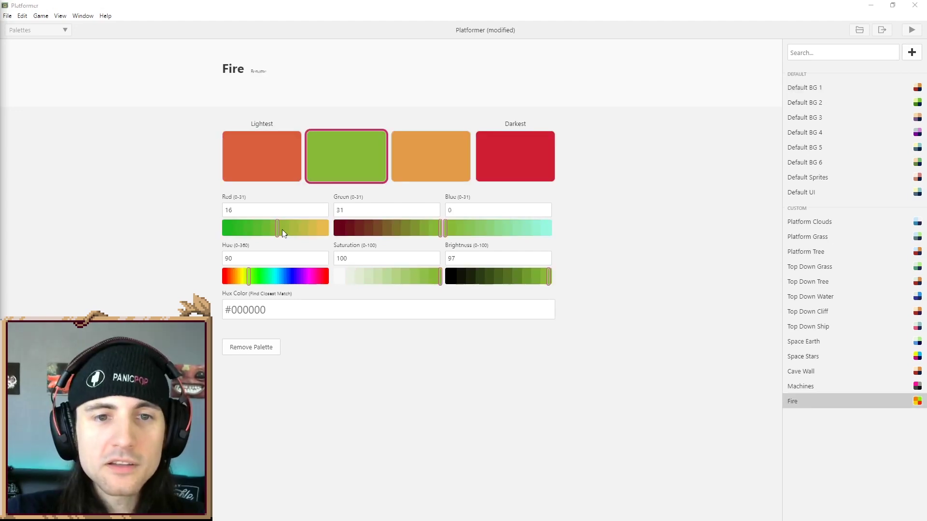
# Shift the hue of the Fire palette's second colour
pyautogui.moveTo(269, 279)
pyautogui.mouseDown()
pyautogui.moveTo(286, 280)
pyautogui.moveTo(249, 279)
pyautogui.moveTo(285, 279)
pyautogui.mouseUp()
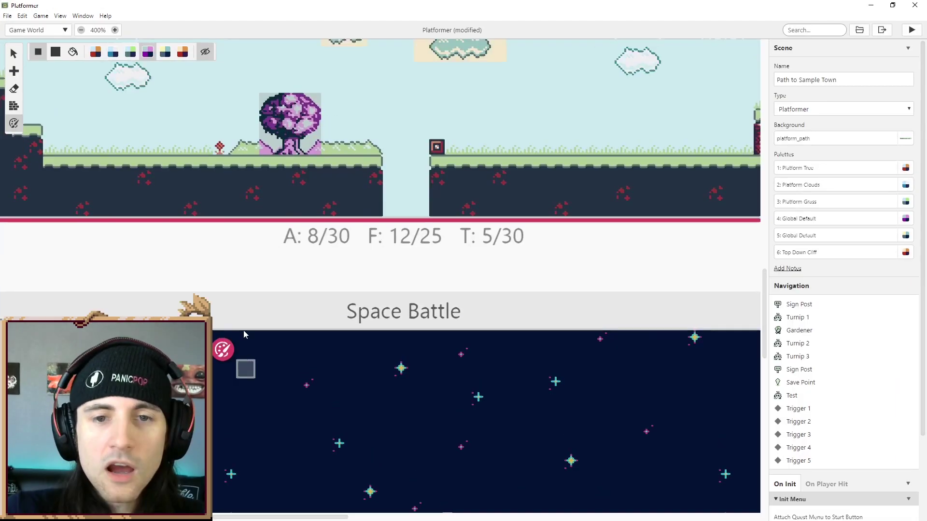
pyautogui.keyDown('ctrl'); pyautogui.scroll(3, 244, 333); pyautogui.keyUp('ctrl')
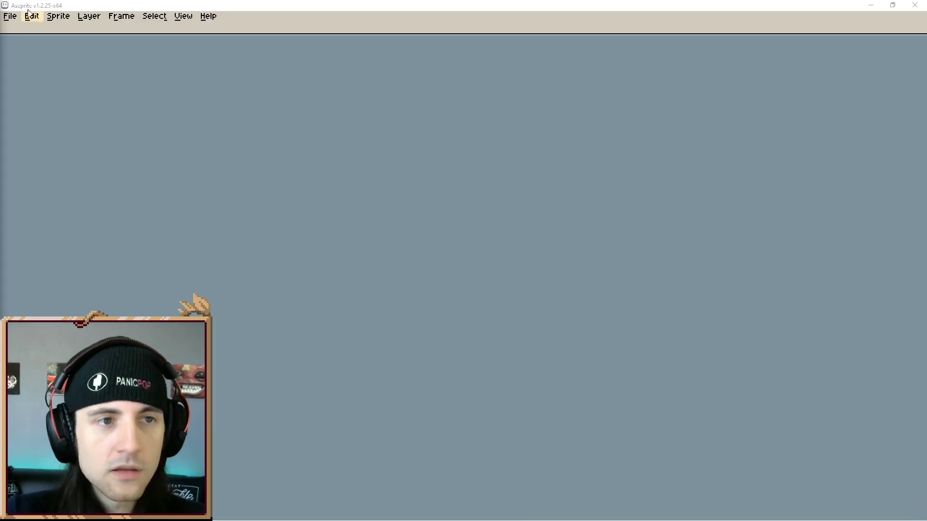
pyautogui.hotkey('alt', 'f')
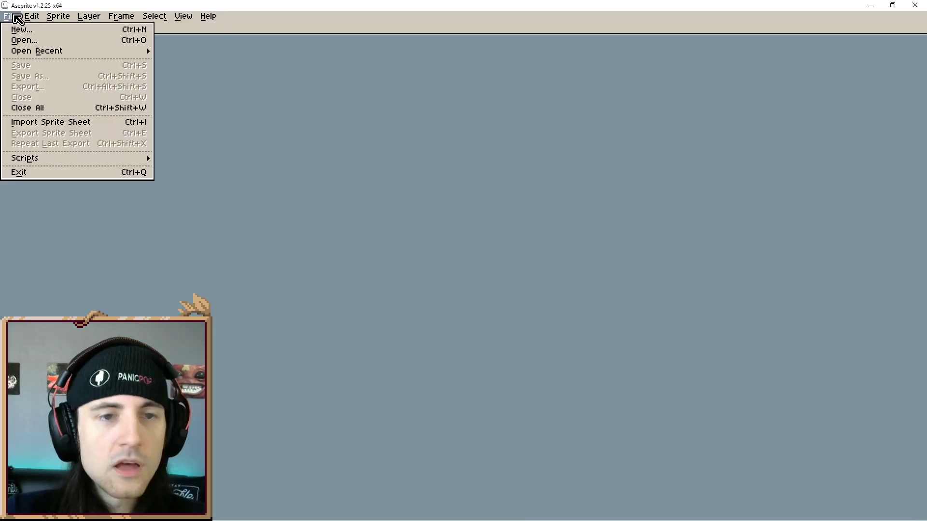
# Create a new 2040 × 1000 px sprite in Aseprite
pyautogui.click(39, 31)
pyautogui.write('2')
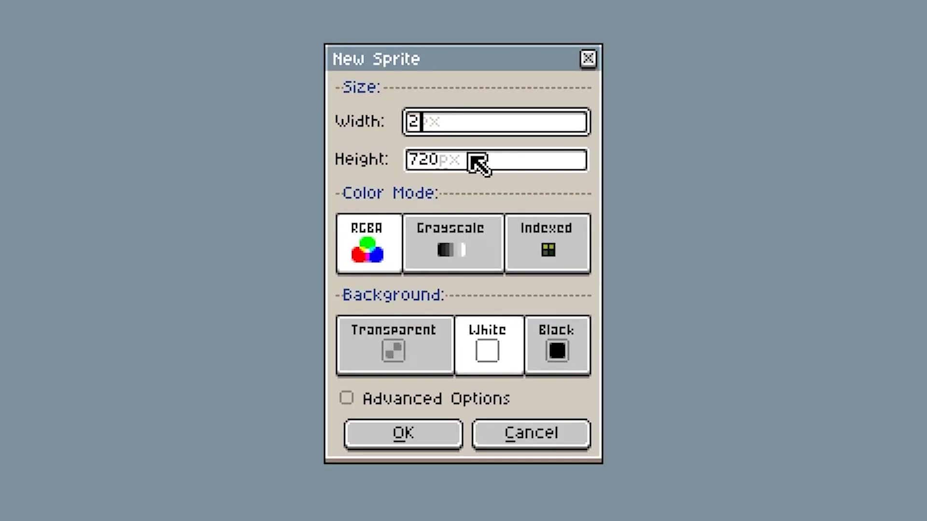
pyautogui.write('040')
pyautogui.press('Tab')
pyautogui.write('1000')
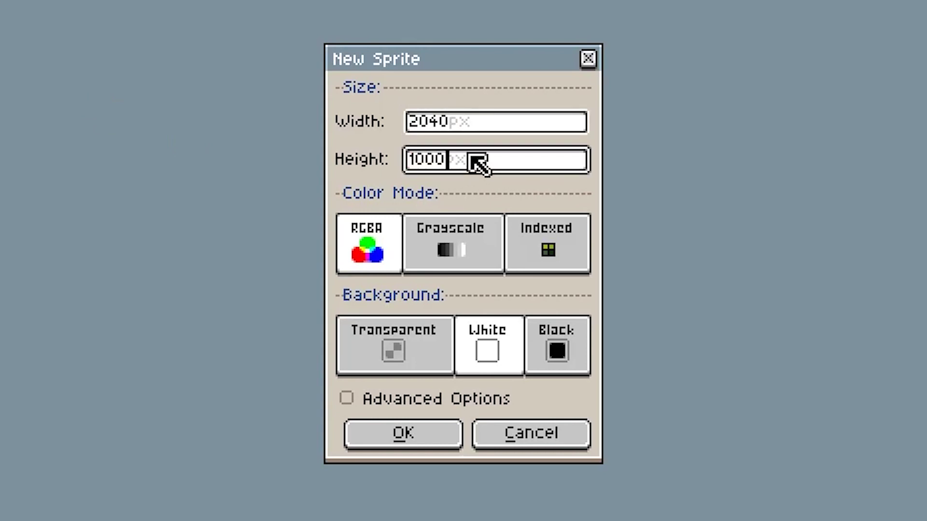
pyautogui.click(408, 445)
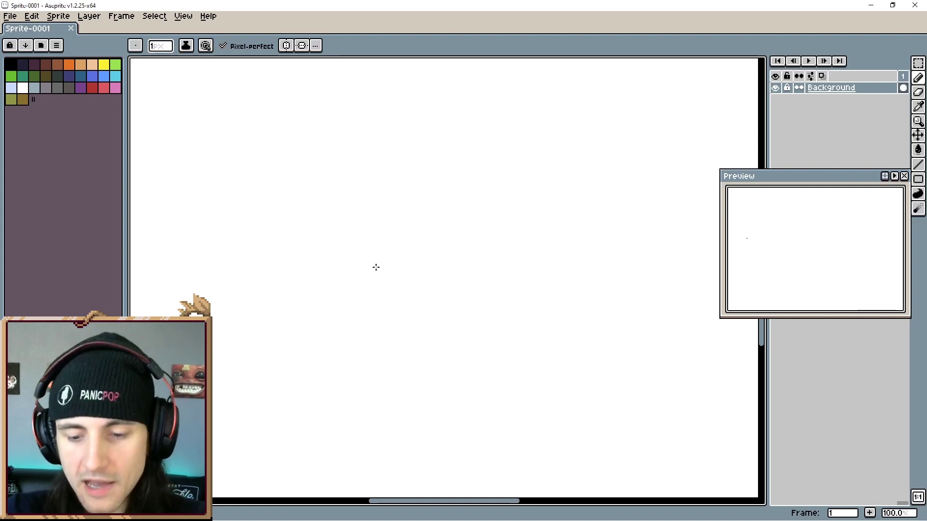
# Show the grid over the new sprite canvas with Ctrl+'
pyautogui.scroll(-3, 376, 267)
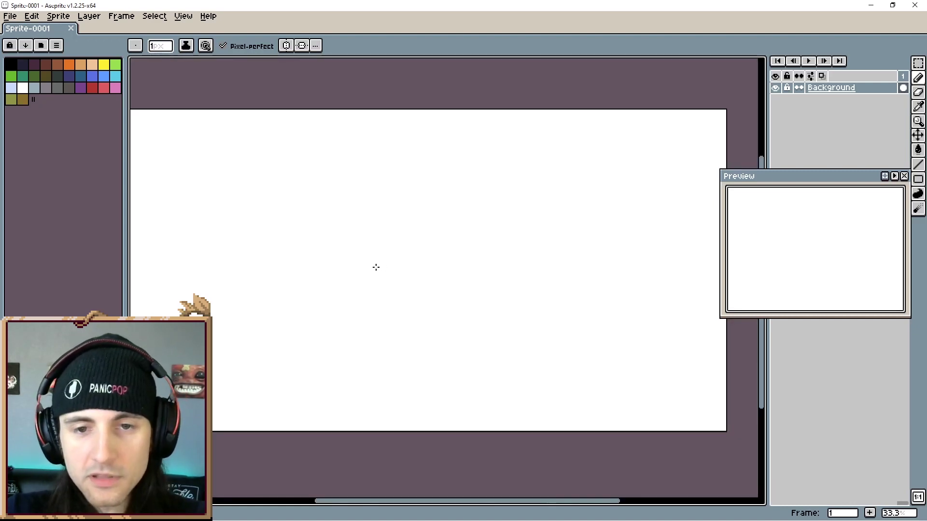
pyautogui.scroll(1, 376, 266)
pyautogui.press("ctrl+'")
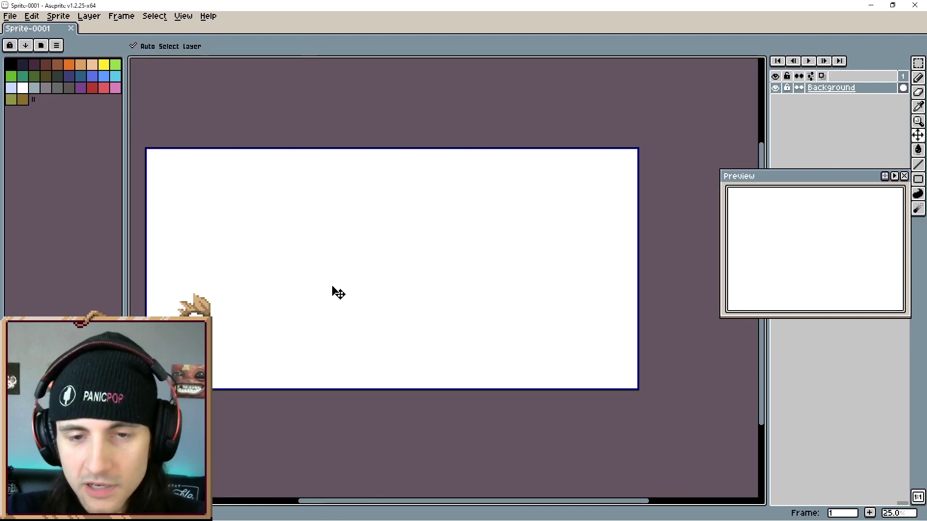
pyautogui.scroll(4, 340, 293)
pyautogui.scroll(1, 345, 295)
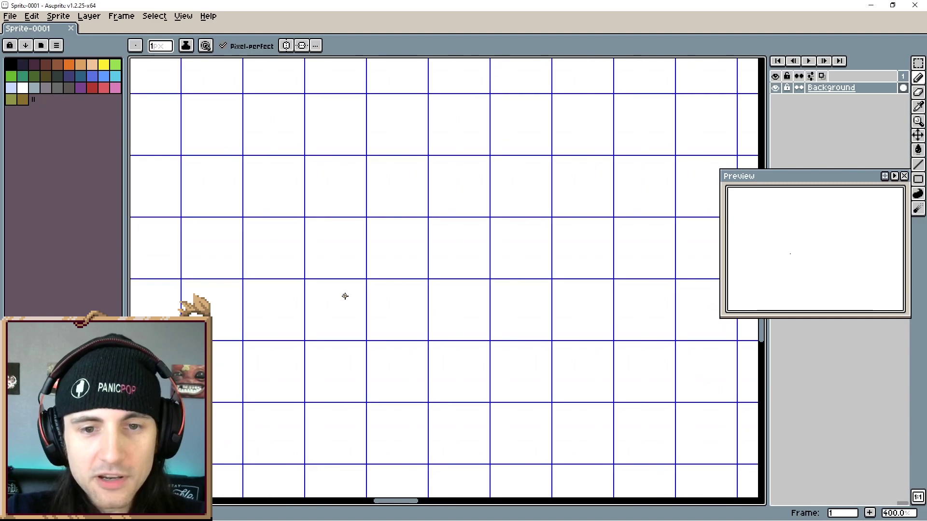
pyautogui.scroll(-4, 345, 296)
pyautogui.scroll(2, 319, 295)
pyautogui.scroll(-4, 352, 287)
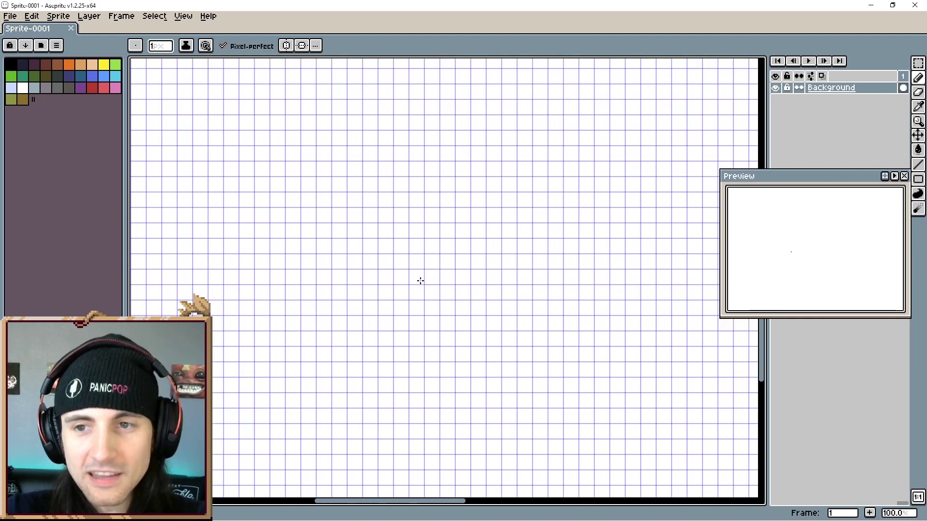
pyautogui.scroll(-1, 391, 259)
pyautogui.scroll(3, 371, 282)
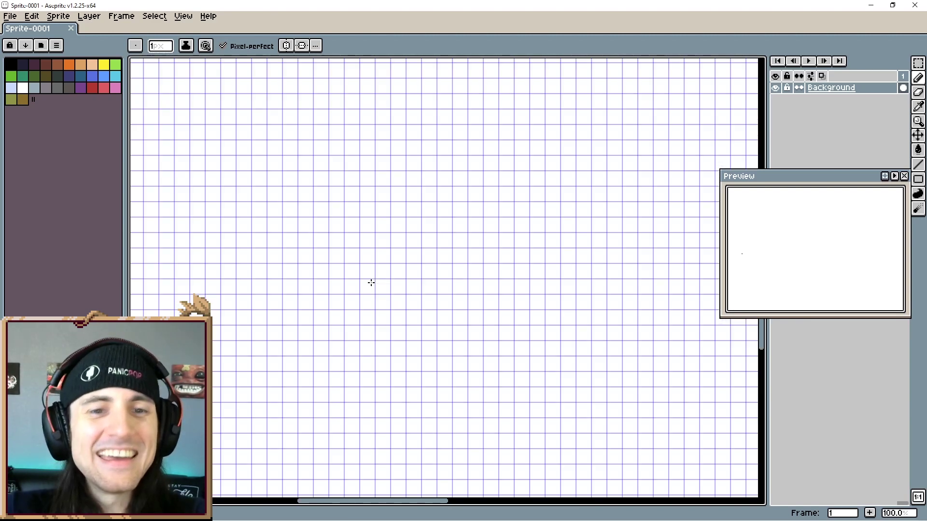
pyautogui.scroll(2, 371, 282)
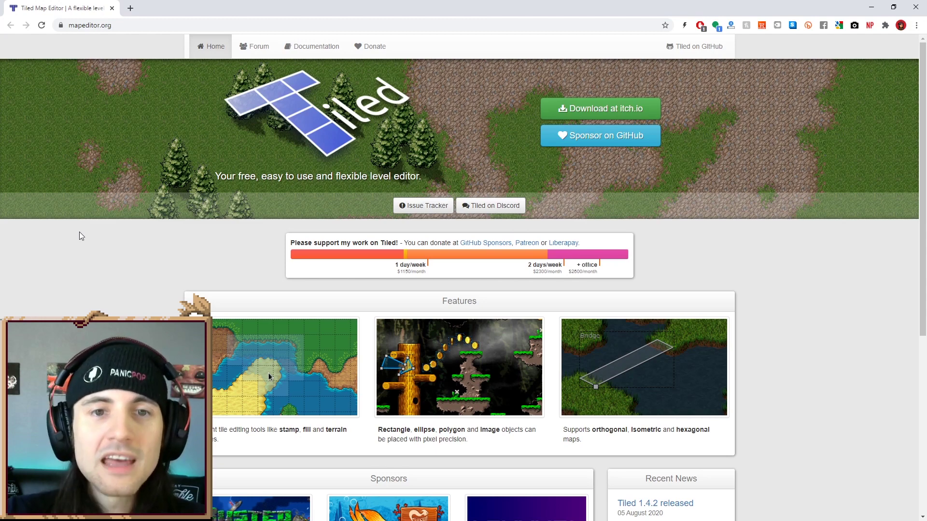
# Browse mapeditor.org and enlarge its tile editing feature screenshot
pyautogui.scroll(-3, 99, 275)
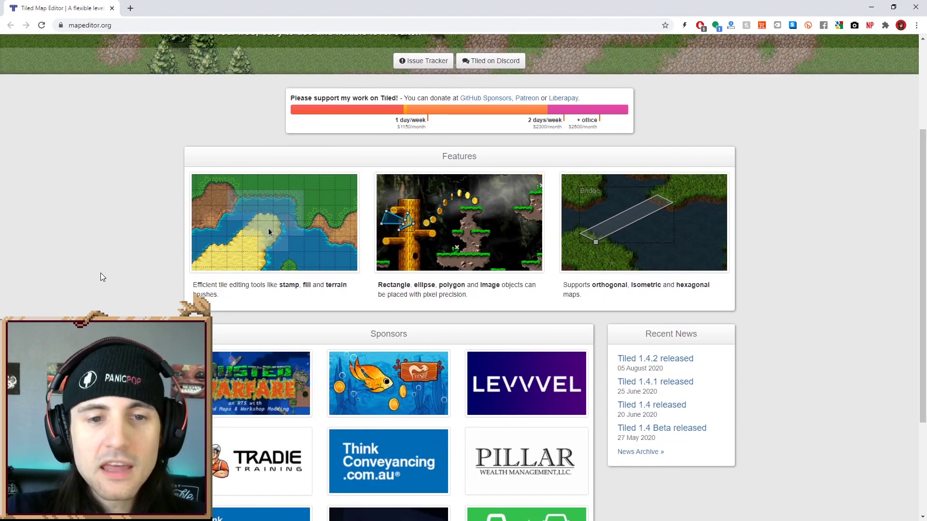
pyautogui.click(271, 259)
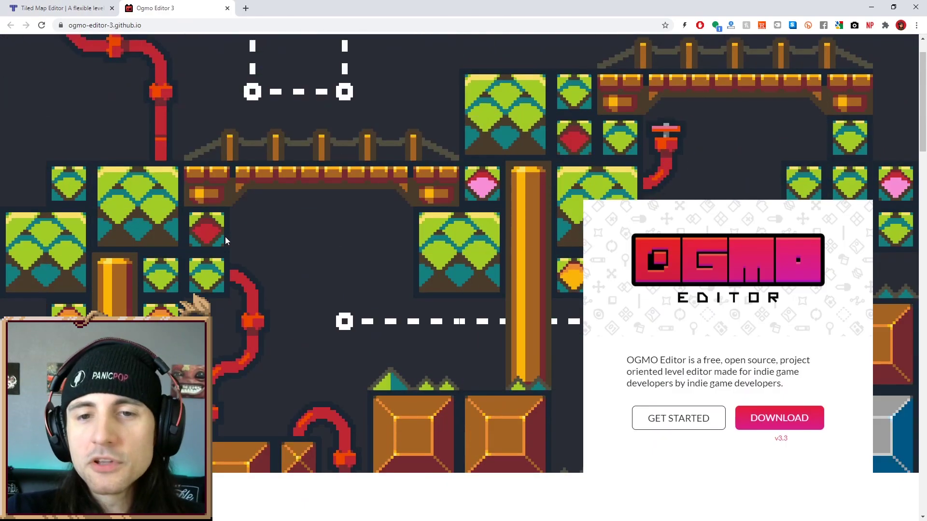
pyautogui.scroll(-9, 225, 237)
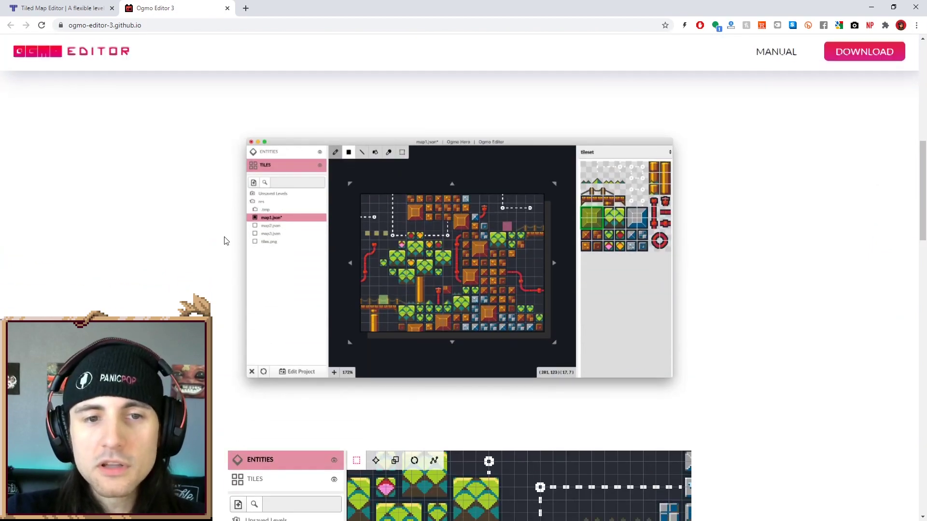
pyautogui.scroll(-6, 225, 240)
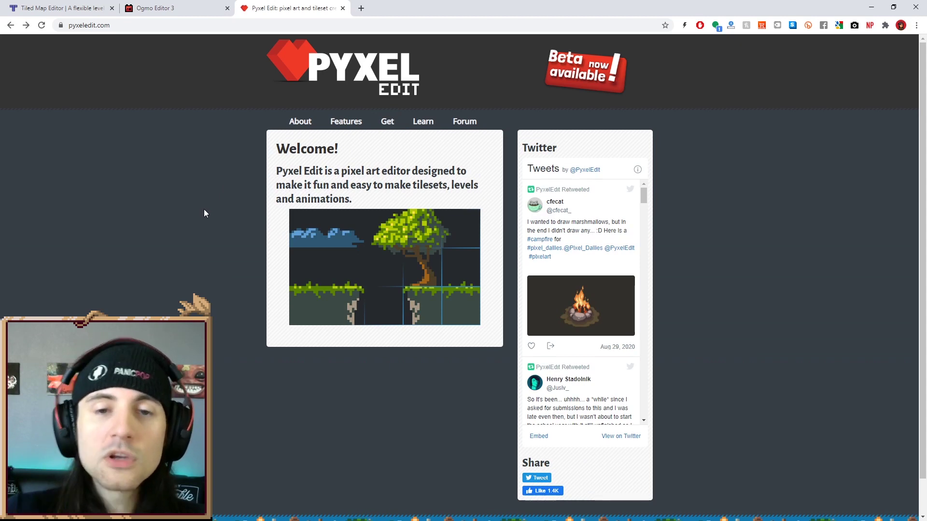
# Visit Pyxel Edit's purchase page, then bring up Pyxel Edit's New document dialog
pyautogui.click(388, 124)
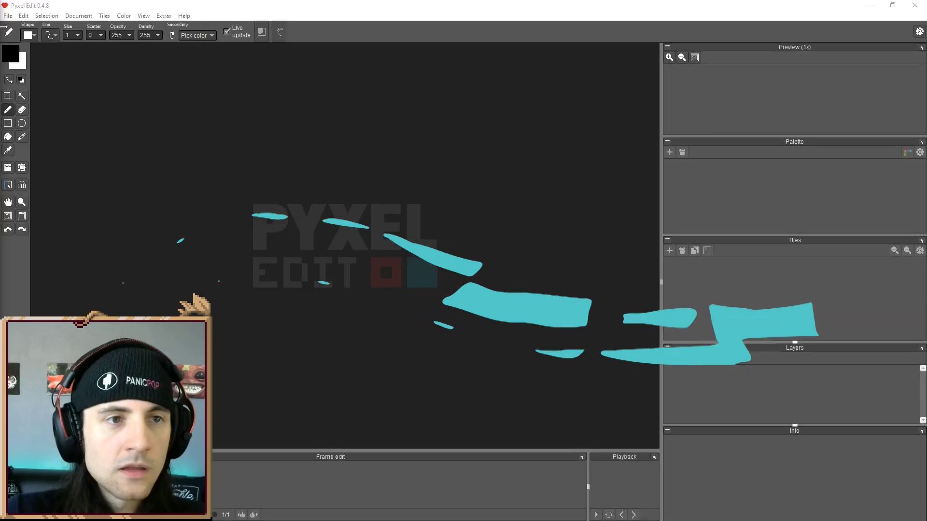
pyautogui.click(7, 16)
pyautogui.click(34, 25)
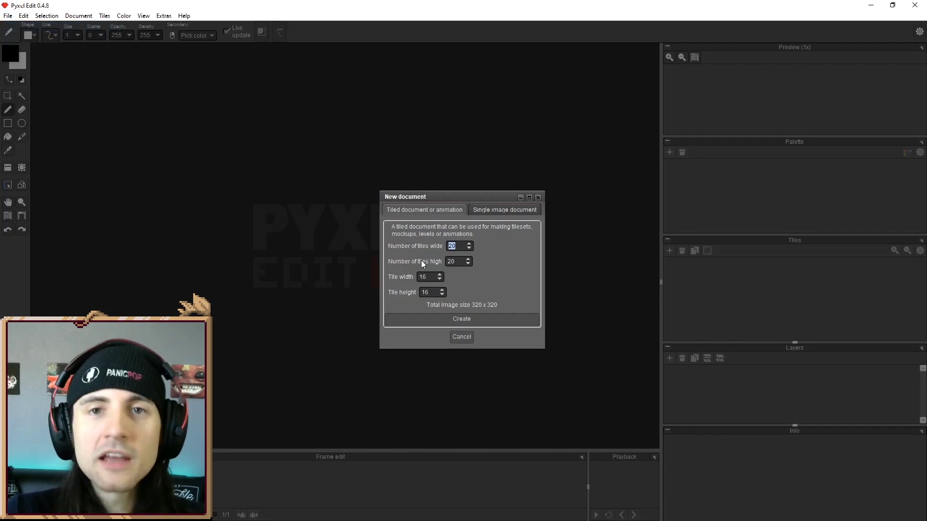
# Compute 2040 ÷ 16 = 127.5 in Calculator, then close it
pyautogui.hotkey('alt', 'Tab')
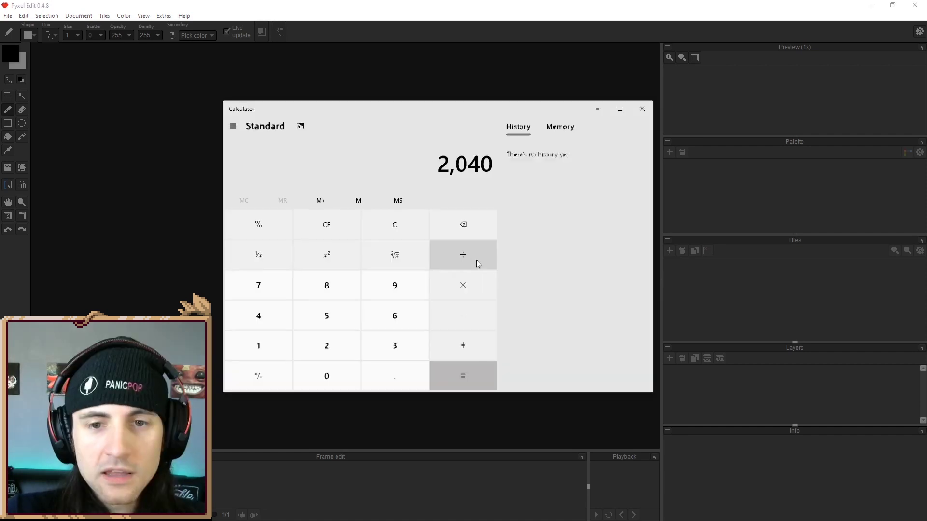
pyautogui.click(269, 355)
pyautogui.click(395, 312)
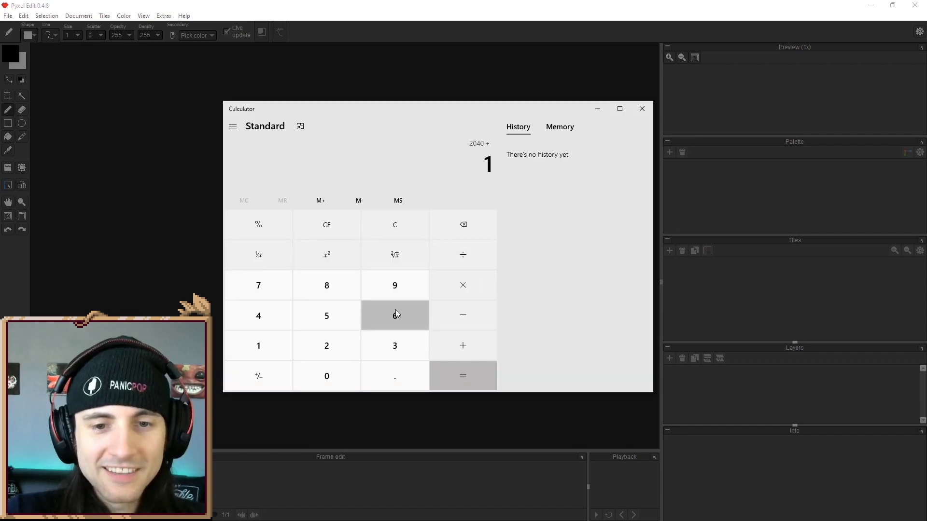
pyautogui.click(461, 371)
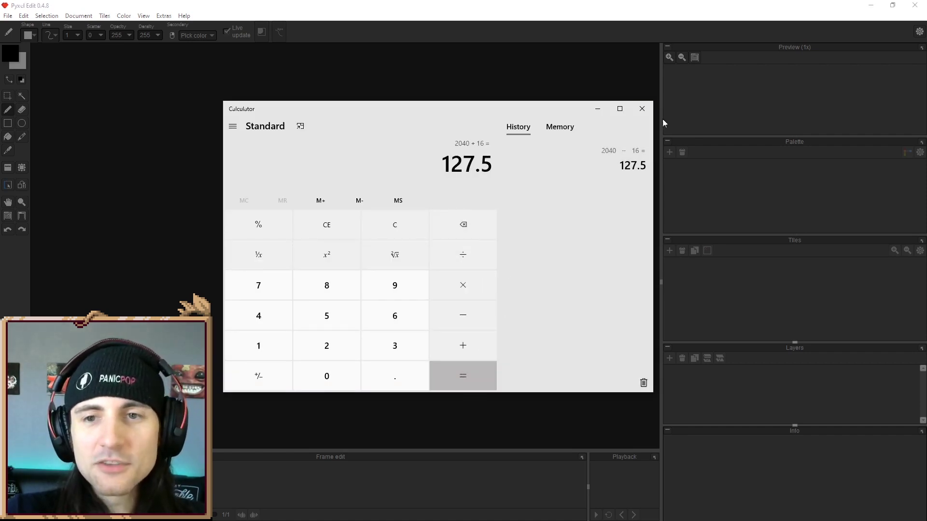
pyautogui.moveTo(528, 106)
pyautogui.mouseDown()
pyautogui.moveTo(482, 292)
pyautogui.moveTo(515, 115)
pyautogui.mouseUp()
pyautogui.click(633, 115)
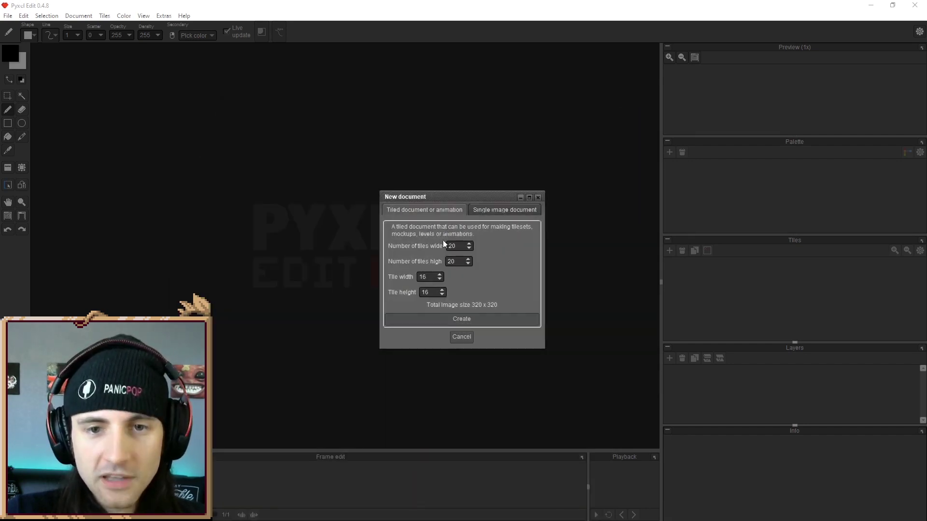
# Set 127 tiles wide and 40 high at 16 px tiles, creating a 2032 × 640 canvas
pyautogui.doubleClick(457, 245)
pyautogui.write('127')
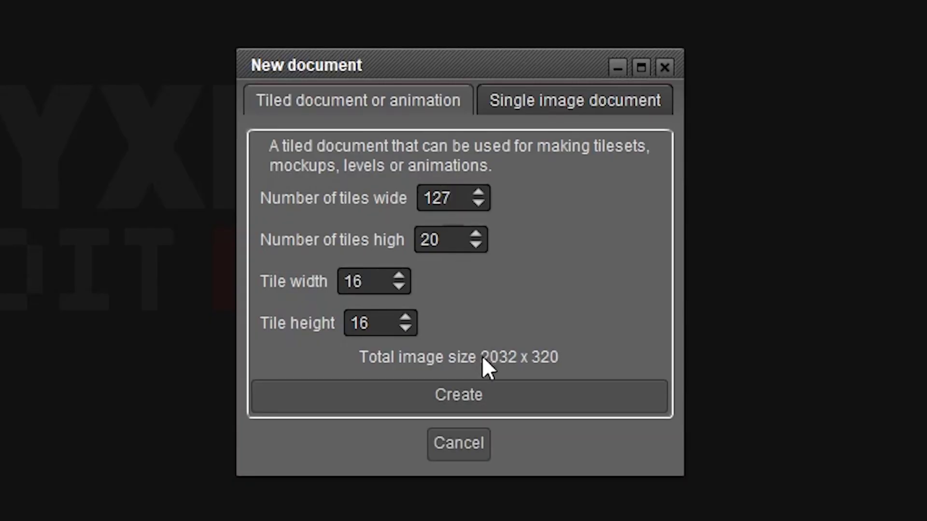
pyautogui.doubleClick(447, 240)
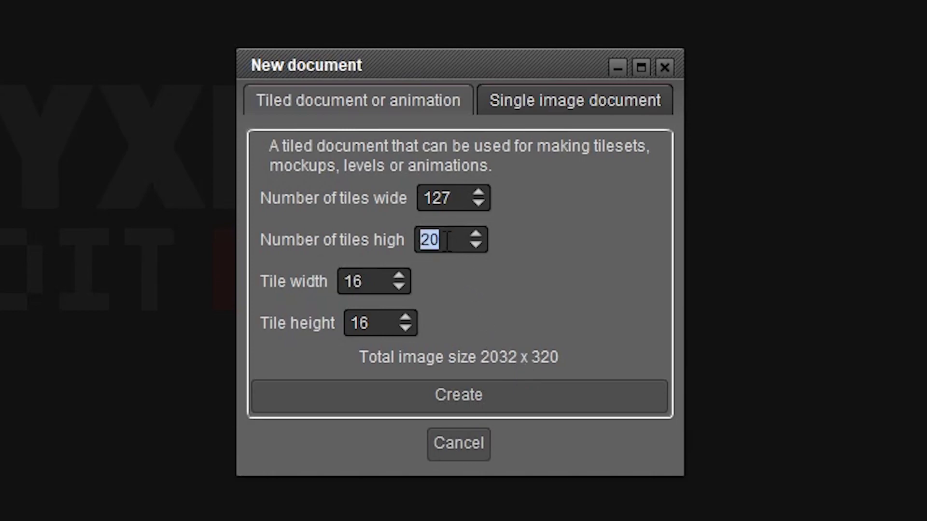
pyautogui.write('40')
pyautogui.doubleClick(363, 272)
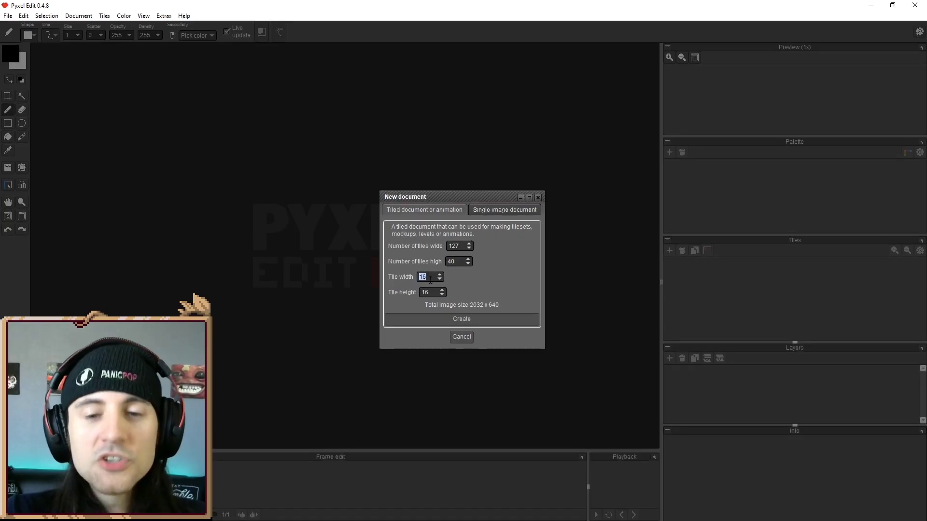
pyautogui.doubleClick(425, 292)
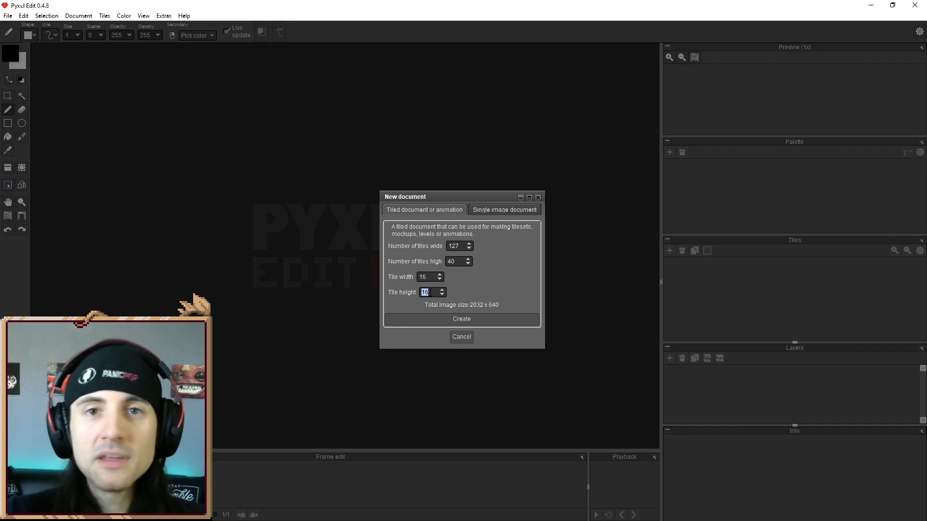
pyautogui.click(461, 320)
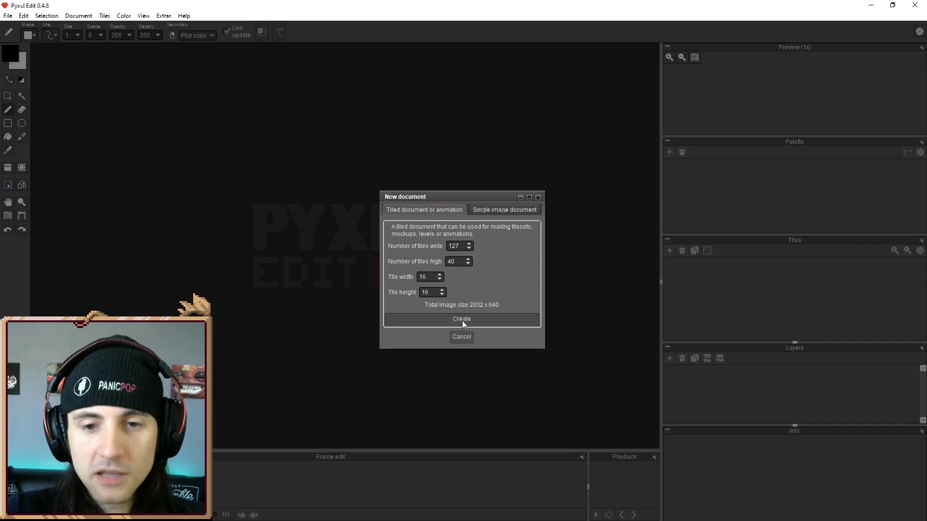
pyautogui.scroll(6, 399, 281)
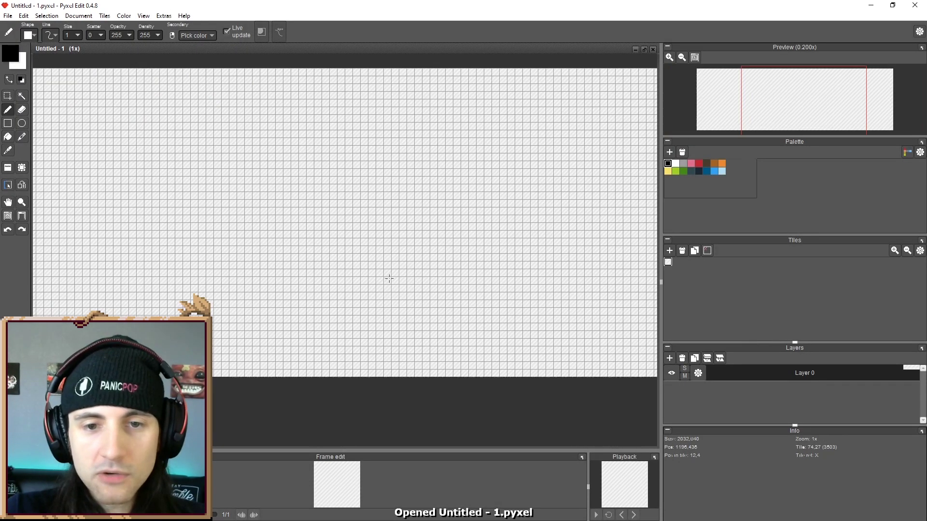
# Try and undo test pixels, then draw a horizontal black line across the canvas
pyautogui.click(363, 226)
pyautogui.scroll(2, 345, 224)
pyautogui.hotkey('ctrl', 'z')
pyautogui.click(372, 278)
pyautogui.moveTo(372, 278)
pyautogui.mouseDown(button='middle')
pyautogui.moveTo(320, 259)
pyautogui.moveTo(338, 259)
pyautogui.mouseUp(button='middle')
pyautogui.hotkey('ctrl', 'z')
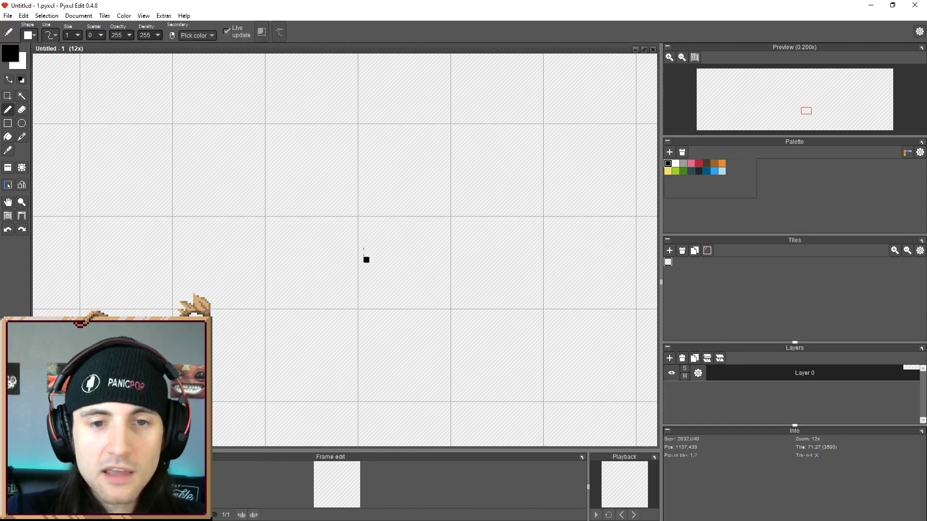
pyautogui.moveTo(360, 218); pyautogui.dragTo(446, 221)
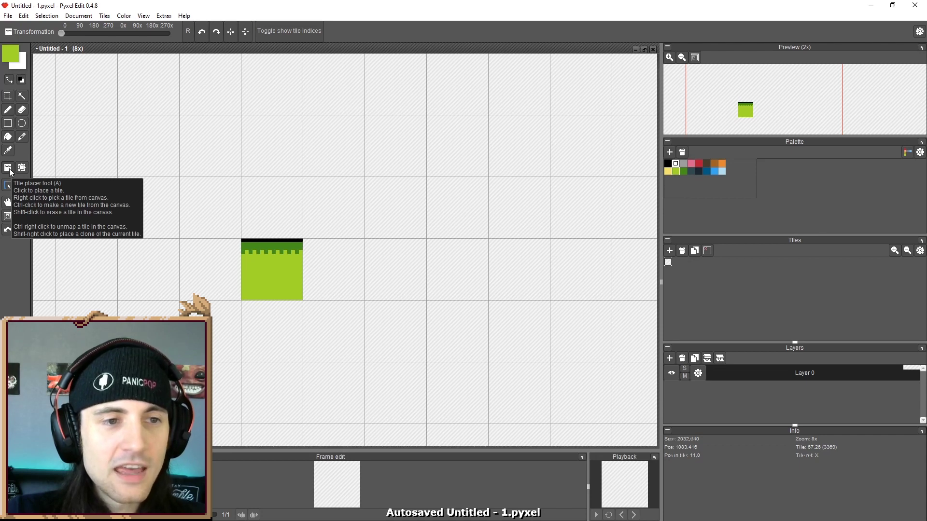
# Make the green grass block a new tile with Tile Placer and enlarge the tile thumbnails
pyautogui.click(8, 168)
pyautogui.click(267, 273)
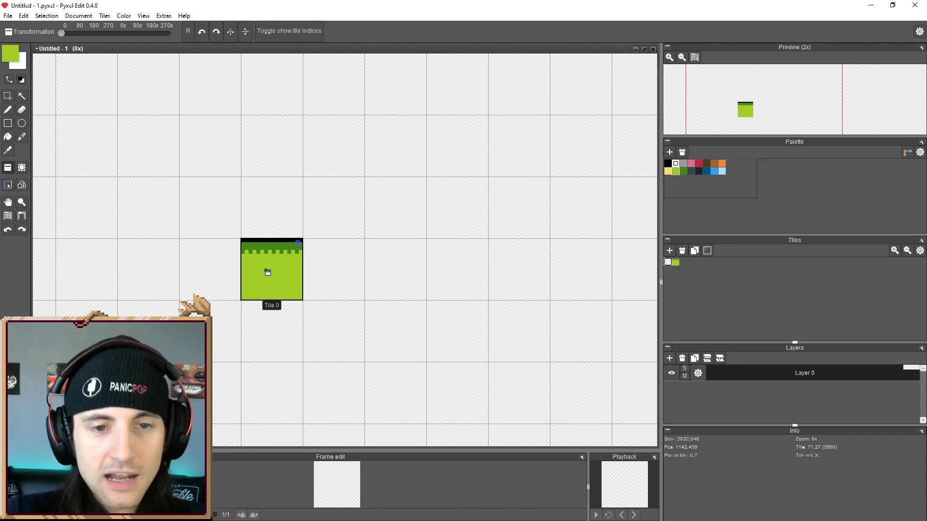
pyautogui.click(895, 251)
pyautogui.click(895, 250)
pyautogui.click(895, 251)
pyautogui.click(894, 251)
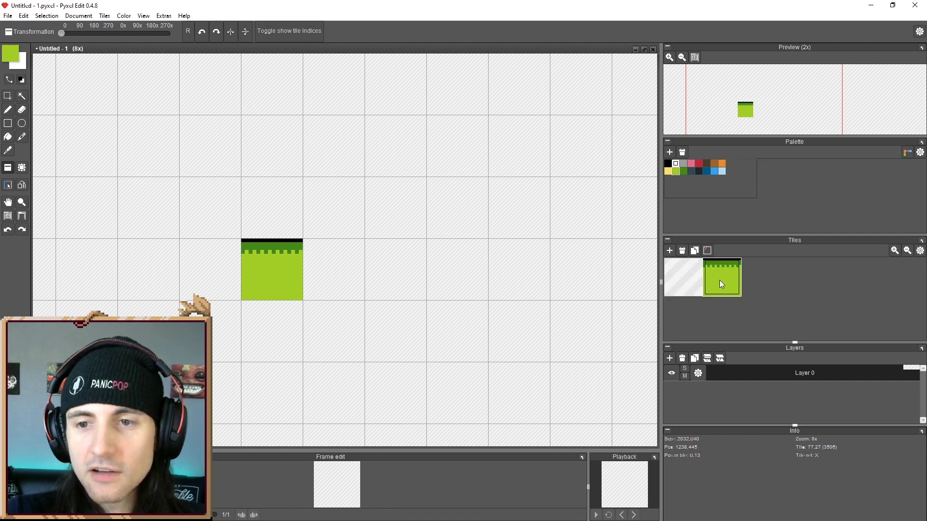
# Remove the empty tile and stamp the grass tile along the ground row, leaving a gap
pyautogui.click(682, 252)
pyautogui.moveTo(688, 280)
pyautogui.mouseDown()
pyautogui.moveTo(540, 284)
pyautogui.moveTo(420, 243)
pyautogui.moveTo(432, 243)
pyautogui.moveTo(368, 206)
pyautogui.moveTo(112, 185)
pyautogui.moveTo(55, 163)
pyautogui.moveTo(348, 265)
pyautogui.moveTo(559, 263)
pyautogui.moveTo(100, 262)
pyautogui.mouseUp()
pyautogui.scroll(-4, 333, 270)
pyautogui.hscroll(3, 316, 287)
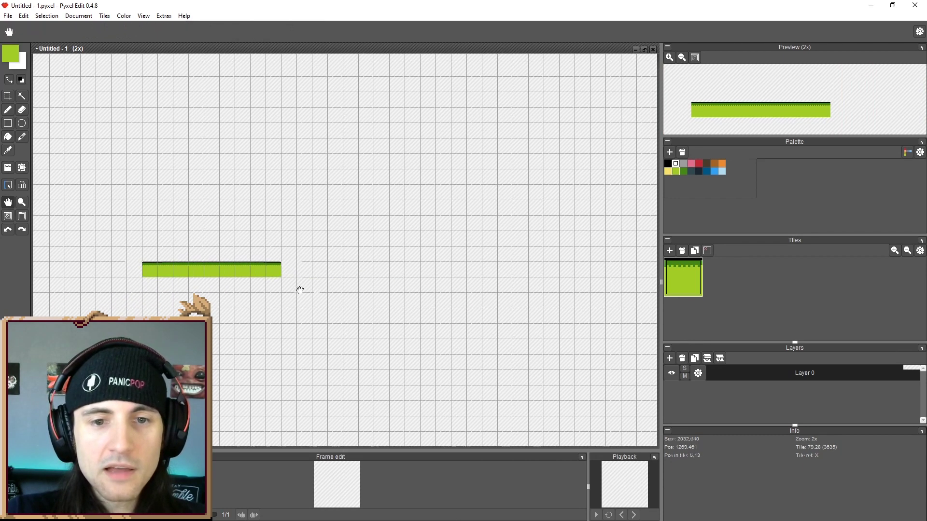
pyautogui.moveTo(309, 274); pyautogui.dragTo(427, 268)
pyautogui.scroll(2, 227, 250)
pyautogui.moveTo(244, 257); pyautogui.dragTo(362, 242, button='middle')
pyautogui.scroll(1, 362, 241)
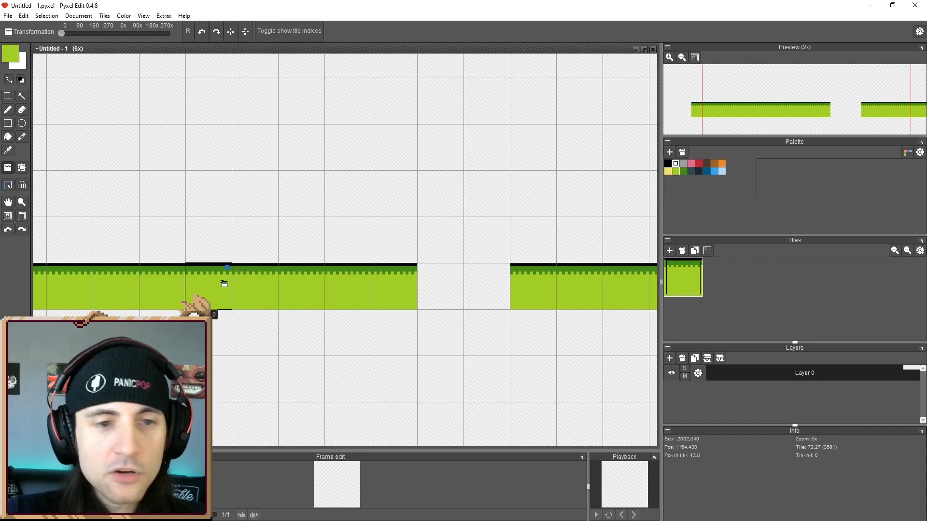
# Pencil three dark-green drip pixels below the grass, then review the whole ground strip
pyautogui.click(8, 109)
pyautogui.scroll(3, 321, 264)
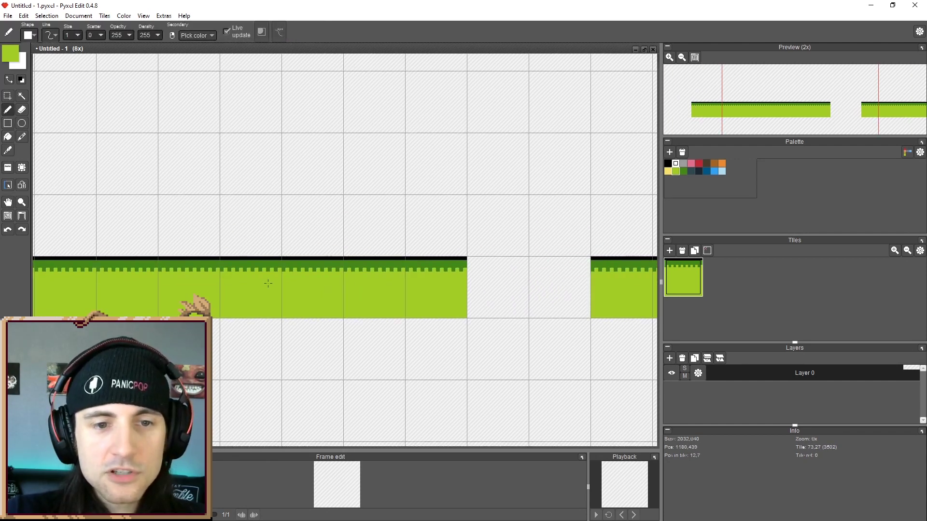
pyautogui.click(682, 171)
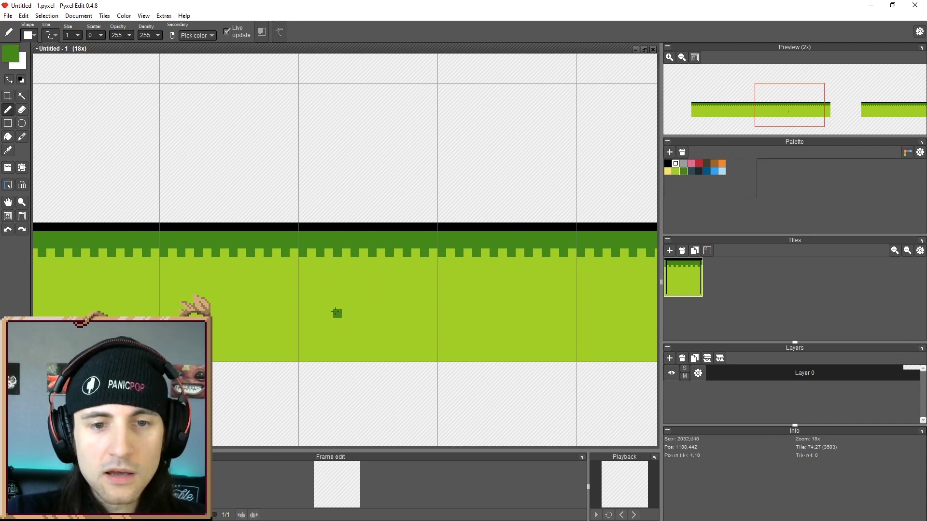
pyautogui.click(320, 261)
pyautogui.click(354, 261)
pyautogui.click(390, 261)
pyautogui.scroll(-5, 395, 273)
pyautogui.moveTo(491, 307); pyautogui.dragTo(399, 301, button='middle')
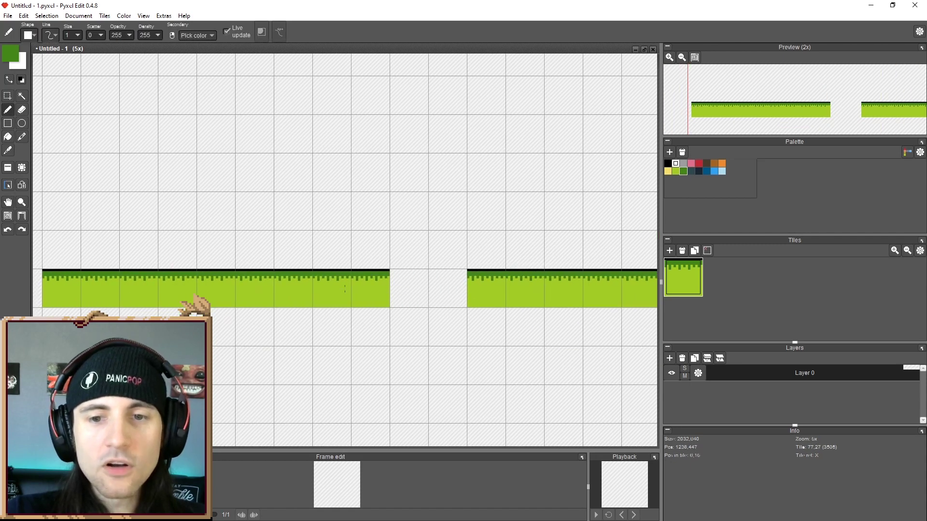
pyautogui.scroll(-1, 399, 300)
pyautogui.moveTo(538, 296)
pyautogui.mouseDown(button='middle')
pyautogui.moveTo(478, 311)
pyautogui.moveTo(418, 306)
pyautogui.moveTo(416, 315)
pyautogui.mouseUp(button='middle')
pyautogui.scroll(-1, 418, 306)
pyautogui.scroll(1, 409, 307)
pyautogui.scroll(4, 398, 286)
pyautogui.scroll(1, 398, 286)
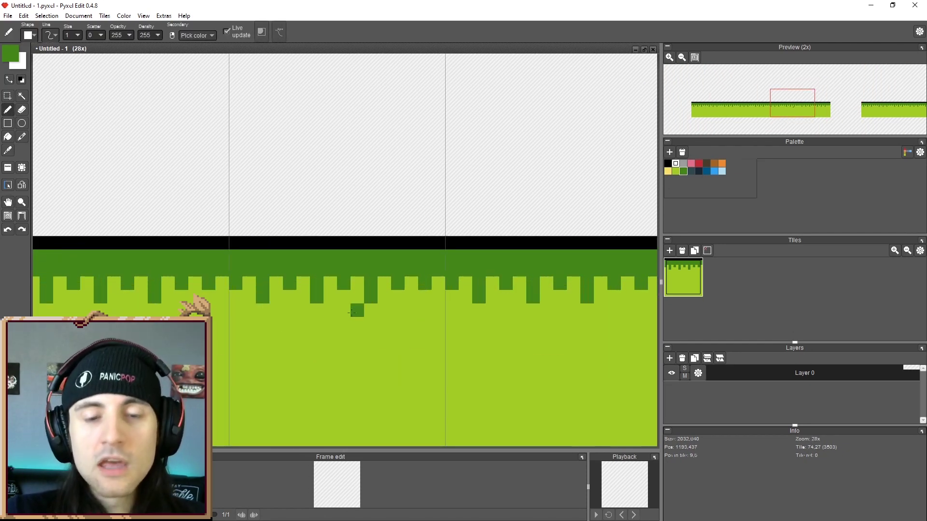
pyautogui.scroll(-3, 352, 312)
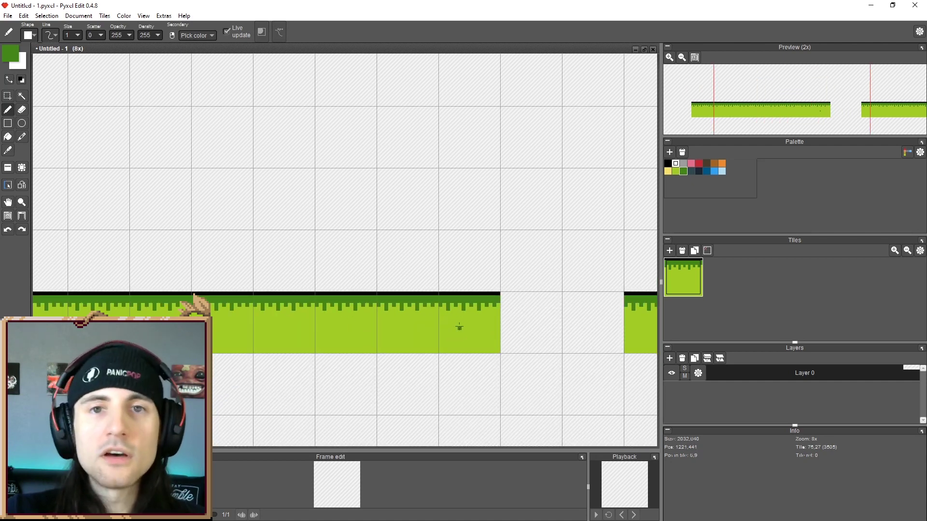
# Resize the side panels and outline the grass edge before the gap in black
pyautogui.moveTo(662, 223); pyautogui.dragTo(631, 222)
pyautogui.moveTo(785, 234); pyautogui.dragTo(785, 204)
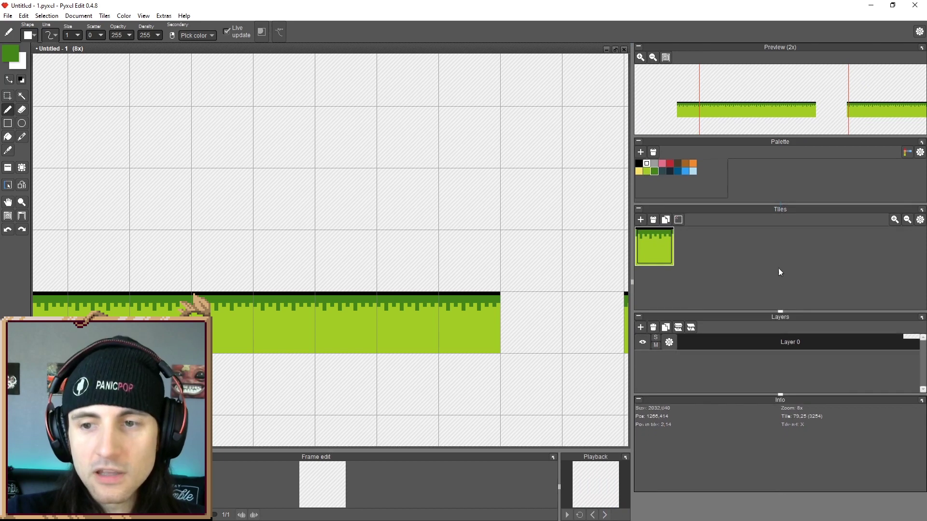
pyautogui.moveTo(784, 342); pyautogui.dragTo(784, 345)
pyautogui.scroll(-3, 332, 309)
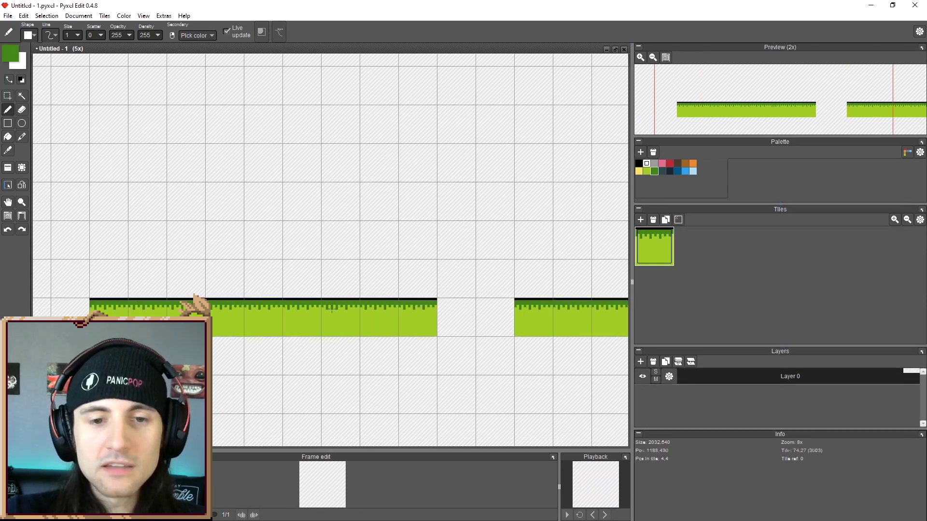
pyautogui.moveTo(380, 322); pyautogui.dragTo(294, 288, button='middle')
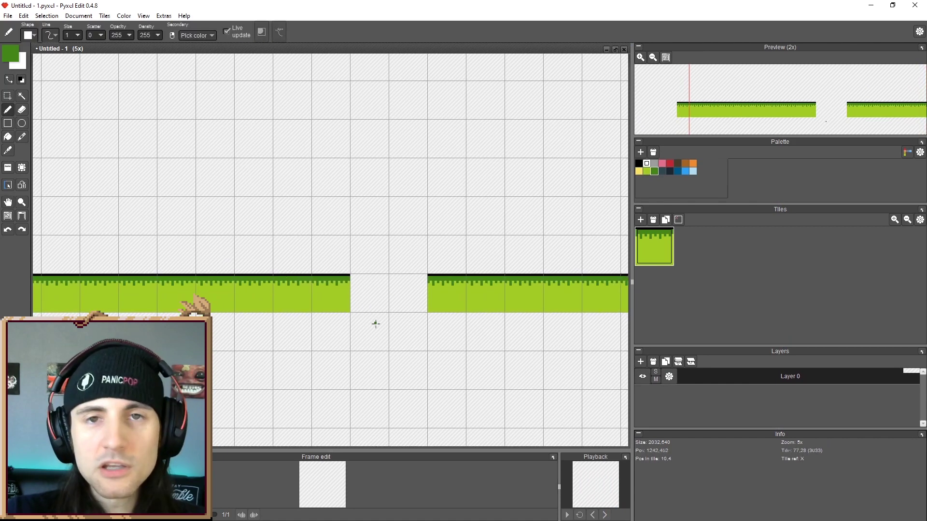
pyautogui.moveTo(436, 321); pyautogui.dragTo(376, 321, button='middle')
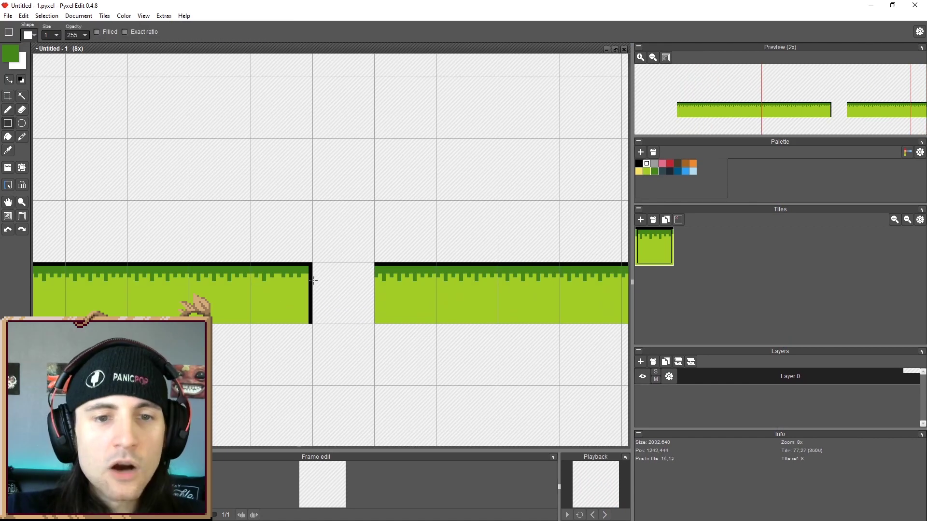
# Capture the black-edged grass as a second tile, then minimise GB Studio to reach Documents
pyautogui.click(8, 167)
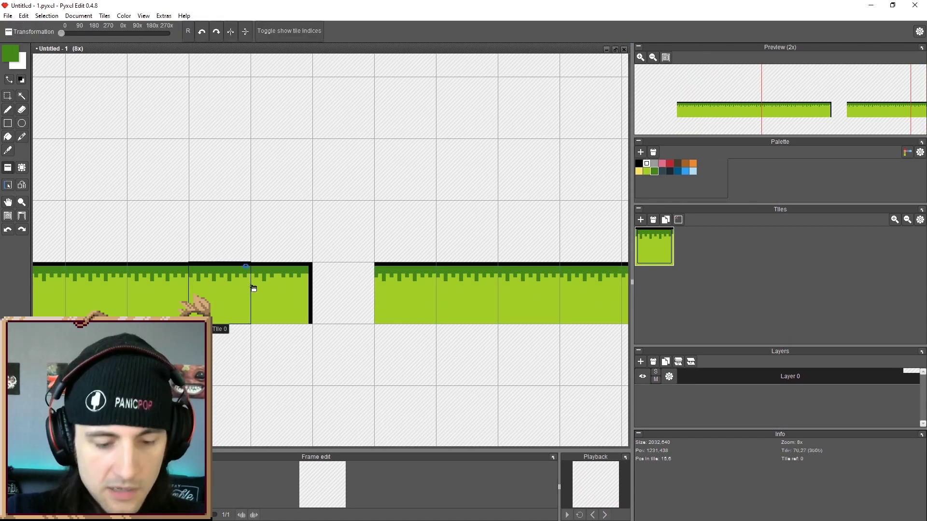
pyautogui.rightClick(279, 303)
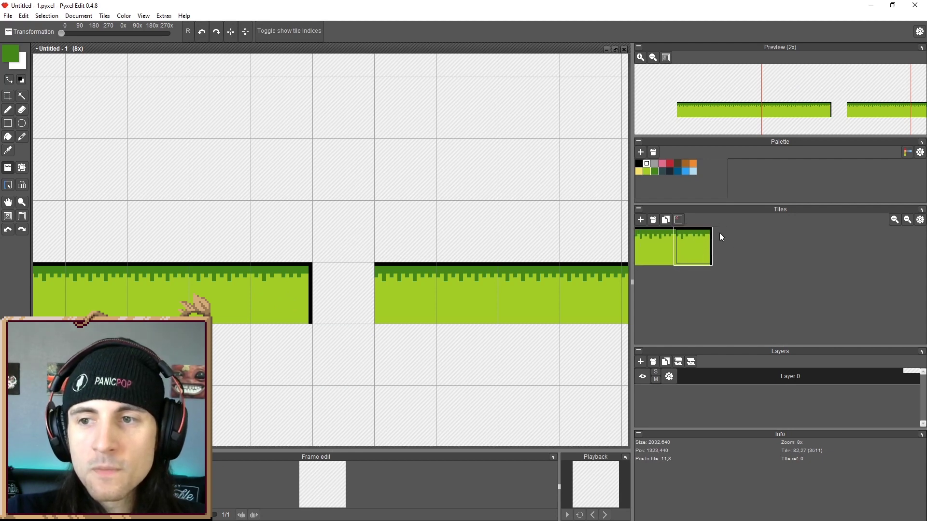
pyautogui.click(8, 15)
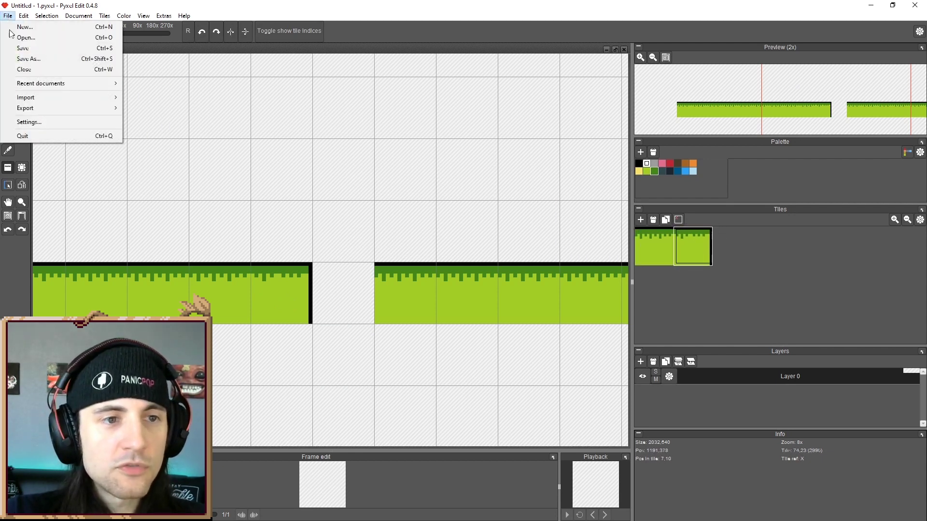
pyautogui.moveTo(53, 109)
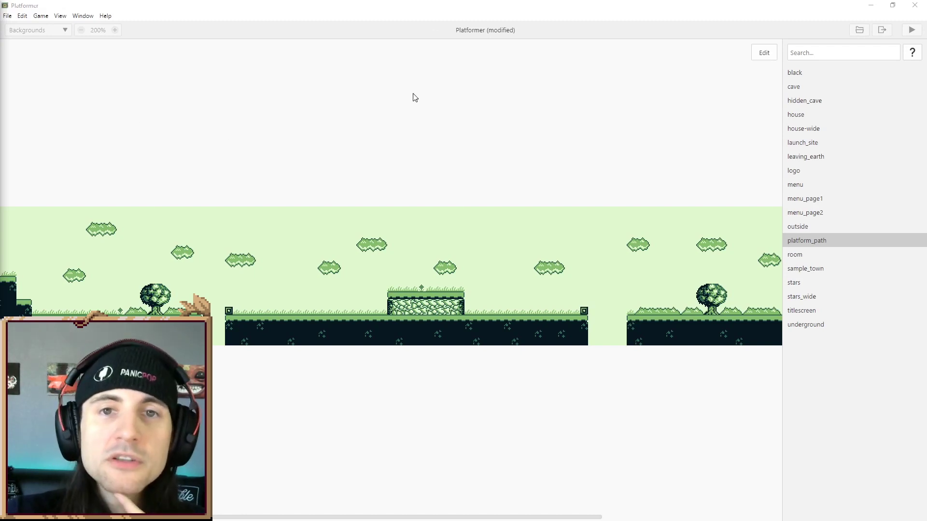
pyautogui.click(870, 5)
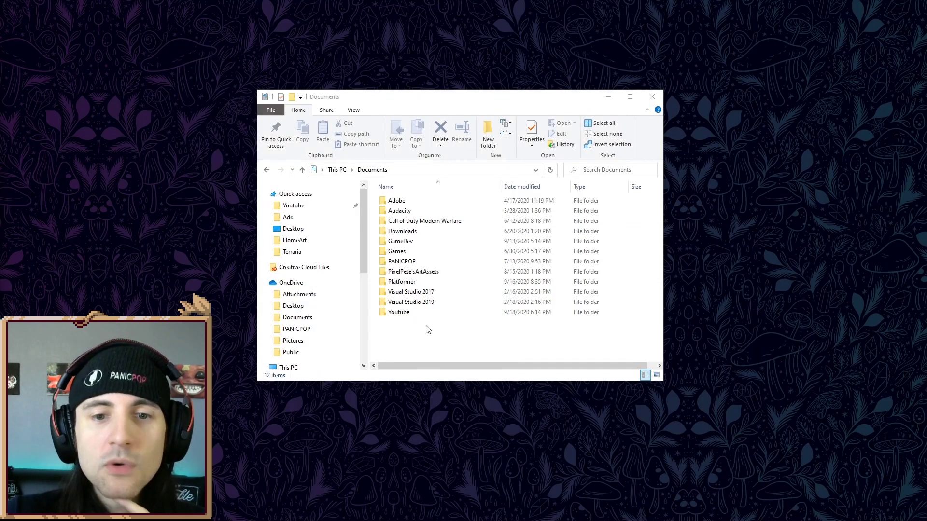
# Browse Platformer > assets > backgrounds and maximise Explorer to list platform_path.png and others
pyautogui.doubleClick(400, 282)
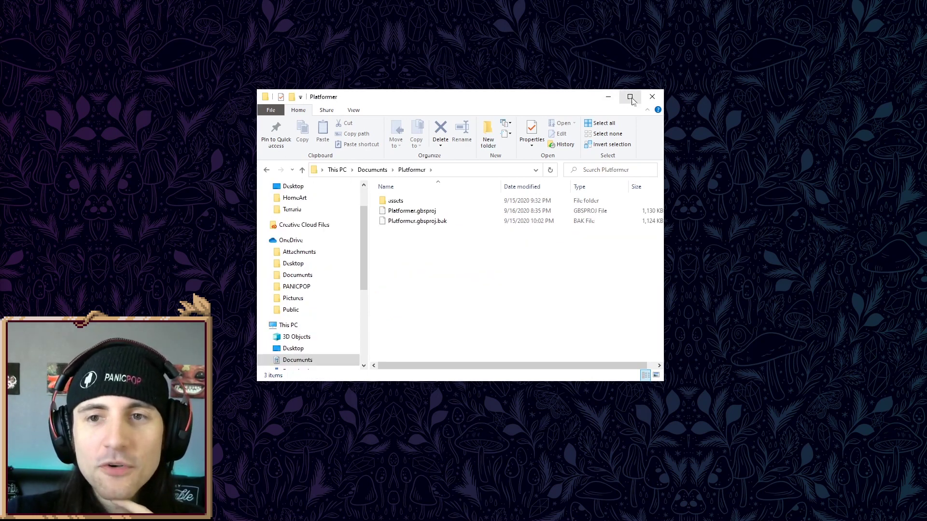
pyautogui.doubleClick(397, 201)
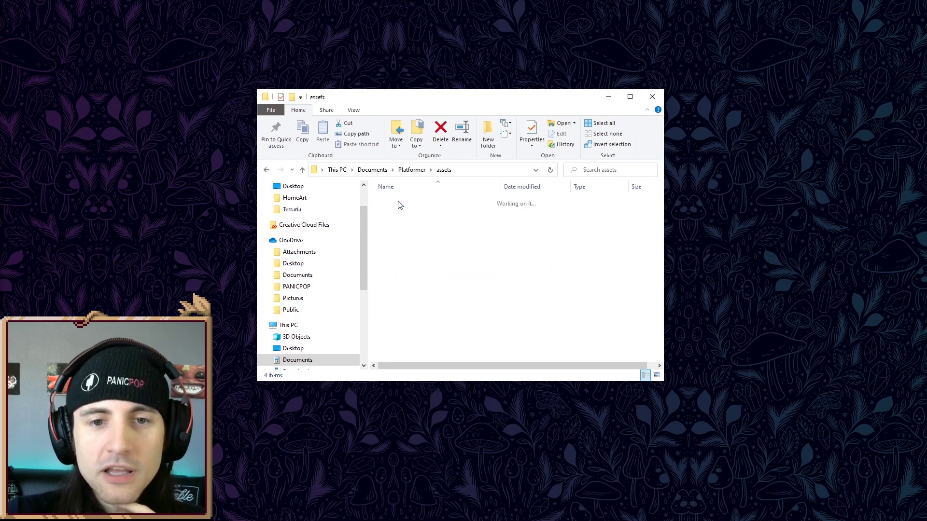
pyautogui.click(397, 201)
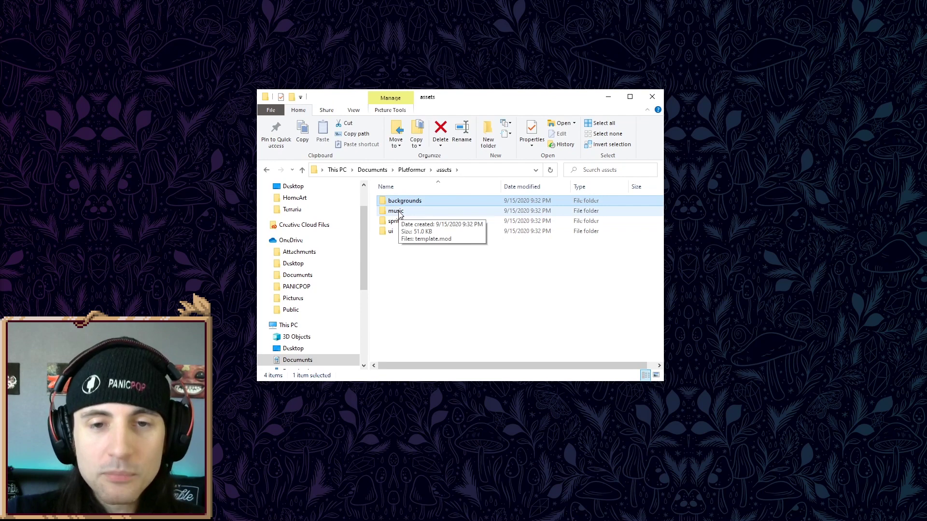
pyautogui.click(394, 221)
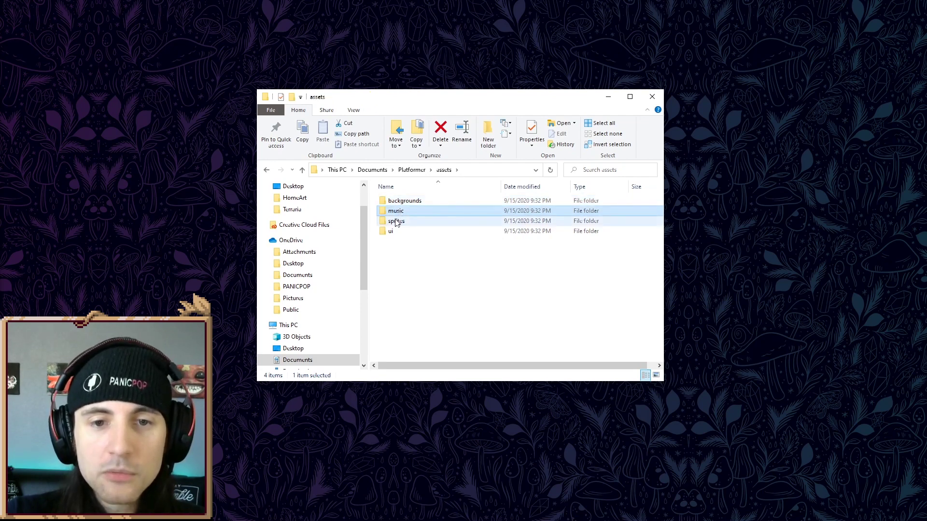
pyautogui.click(392, 231)
pyautogui.click(393, 221)
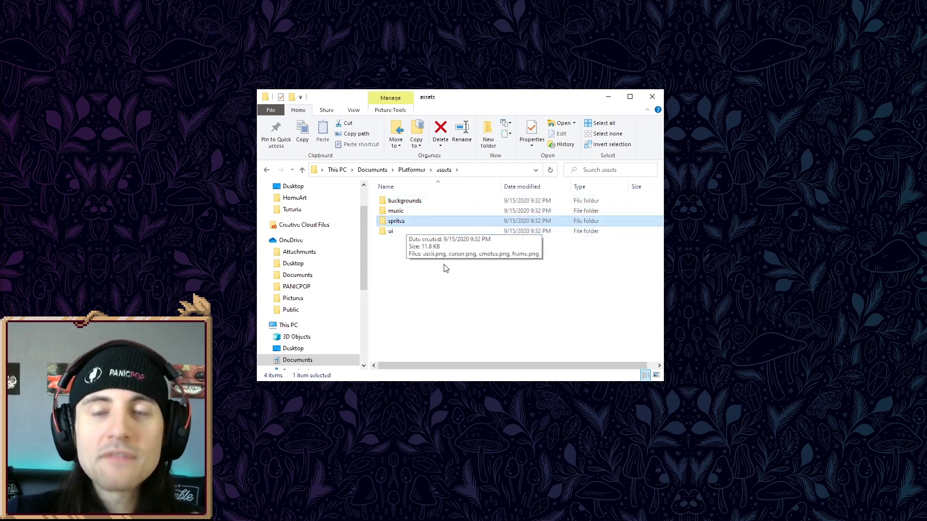
pyautogui.doubleClick(401, 201)
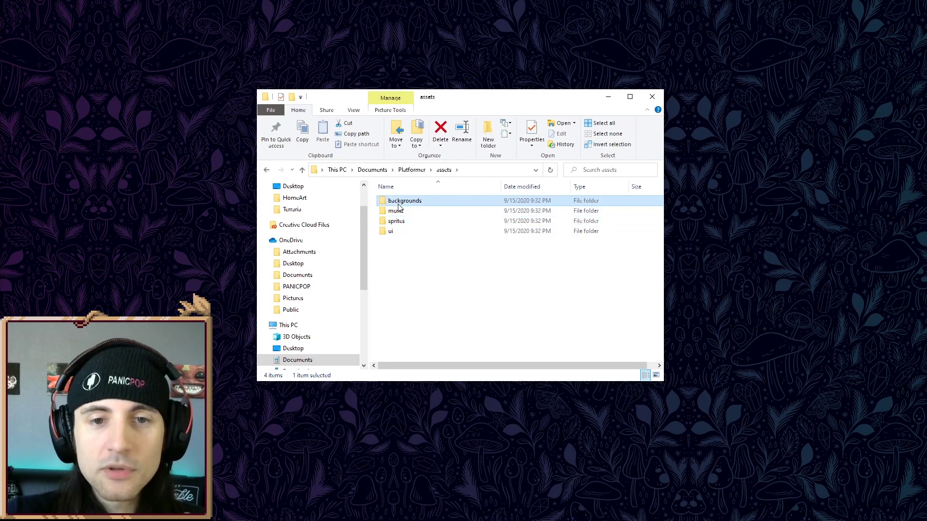
pyautogui.click(630, 96)
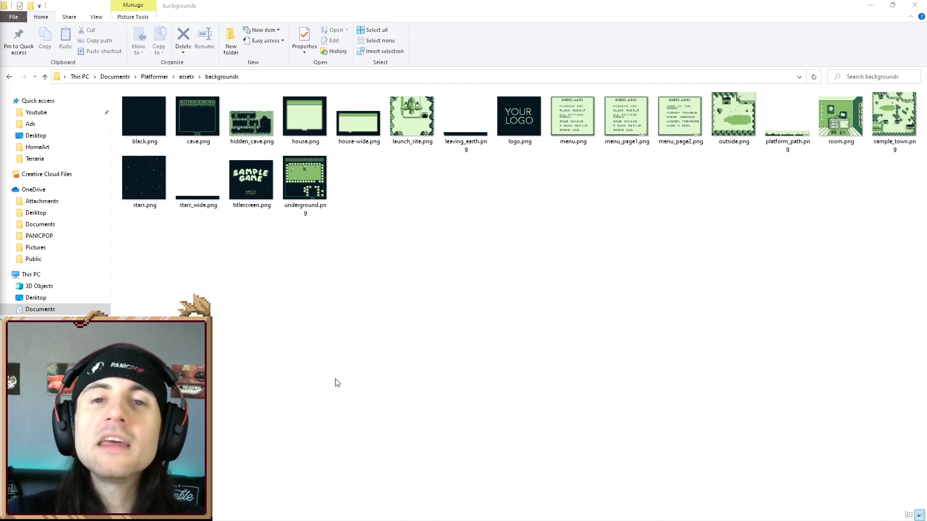
# In the Game World view, add a new scene below Path to Sample Town
pyautogui.hotkey('alt', 'Tab')
pyautogui.click(52, 30)
pyautogui.click(52, 43)
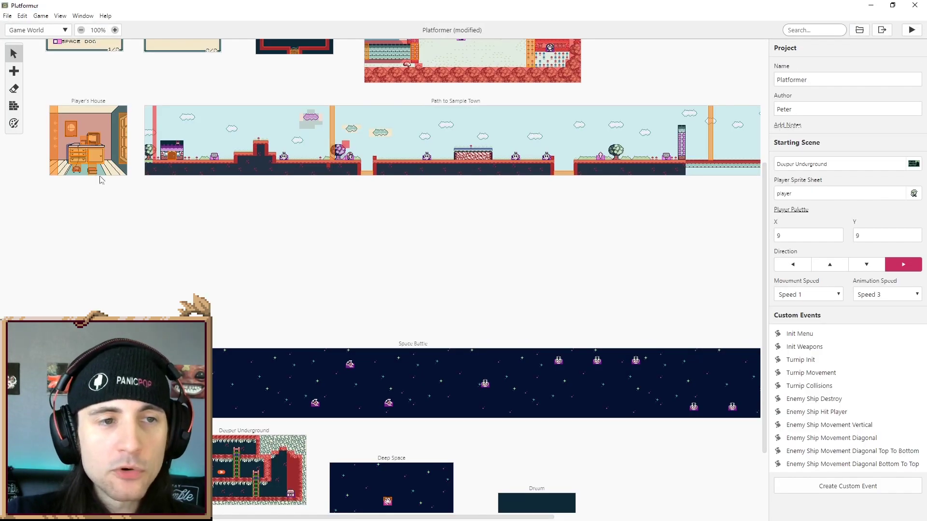
pyautogui.click(14, 72)
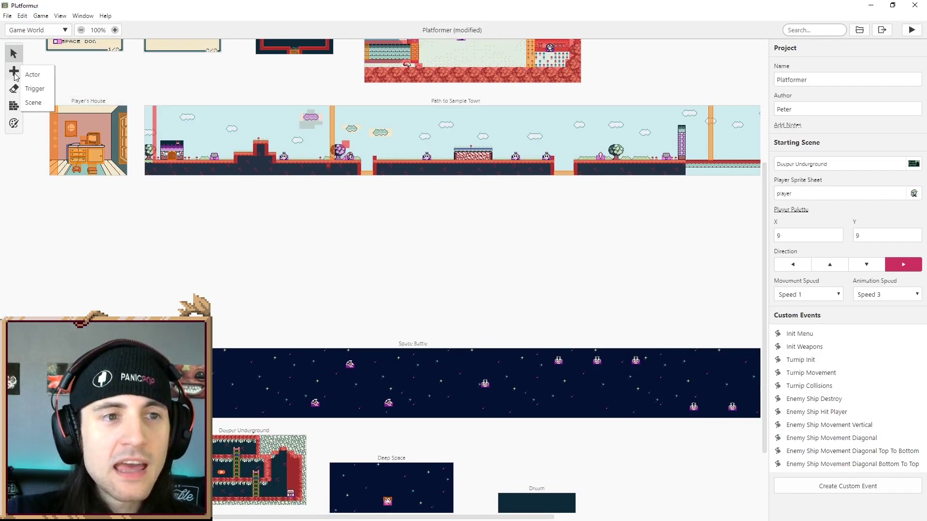
pyautogui.click(33, 103)
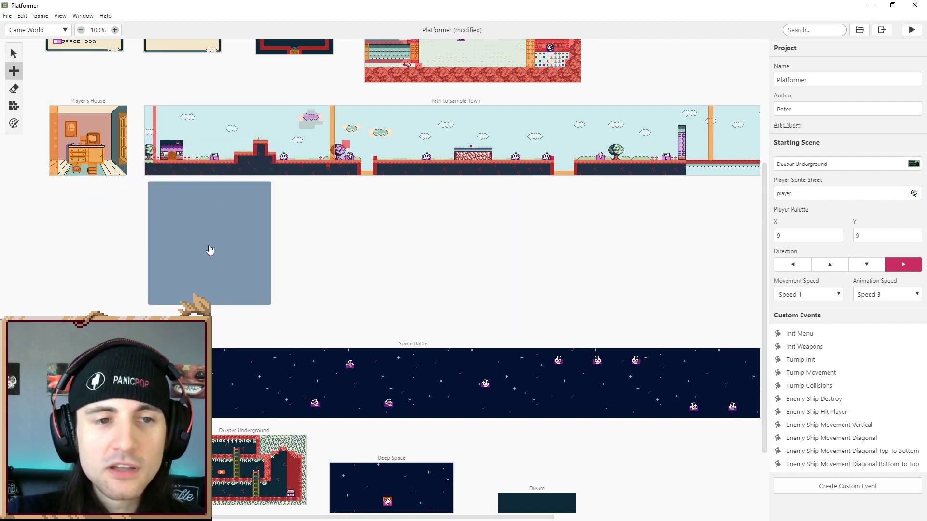
pyautogui.click(203, 250)
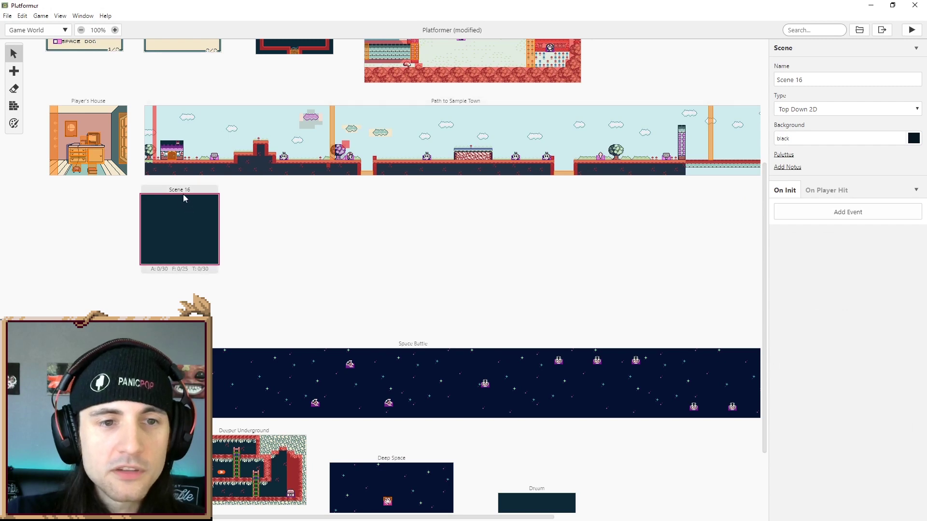
# Name the scene 'Level 1' and set its type to Platformer
pyautogui.click(776, 80)
pyautogui.write('Level ')
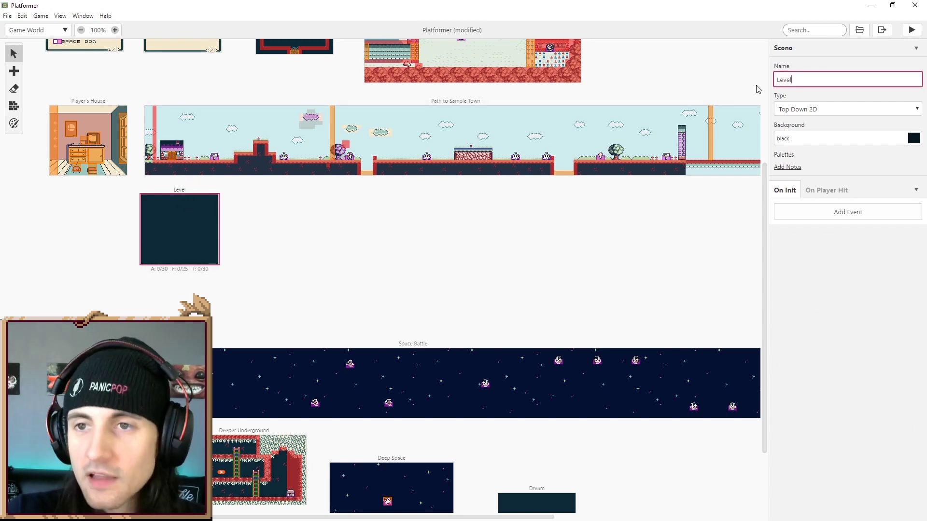
pyautogui.write('1')
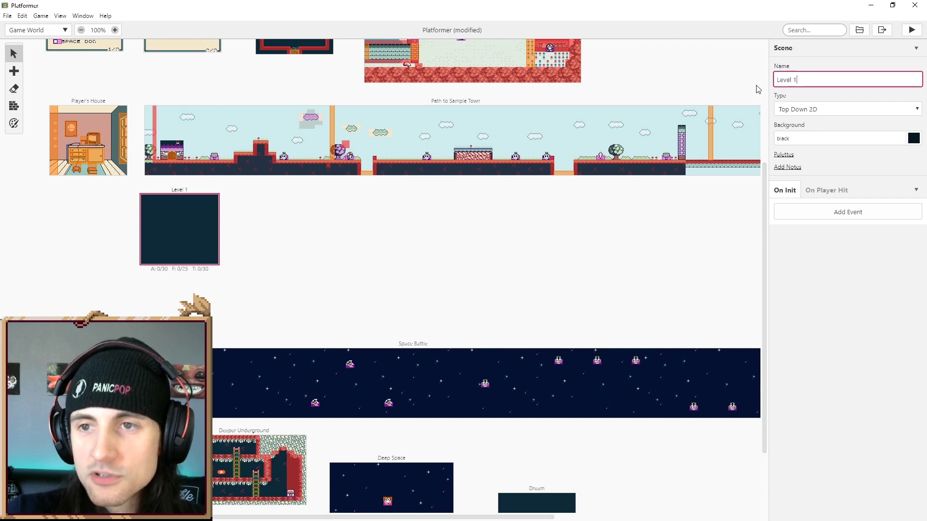
pyautogui.click(799, 110)
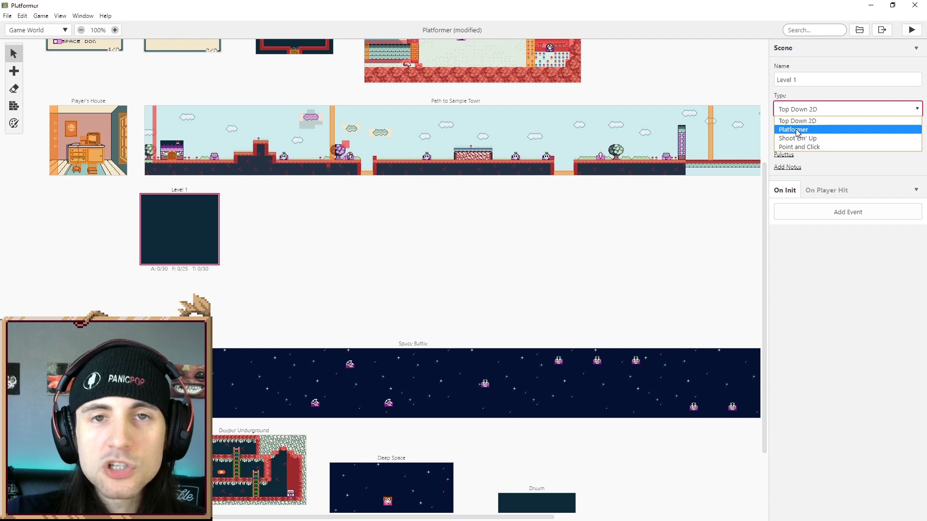
pyautogui.click(797, 131)
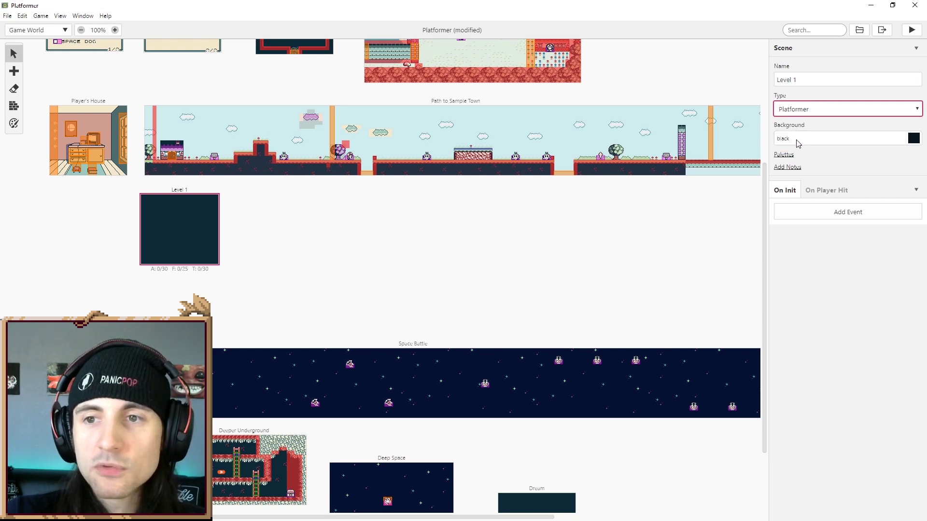
# Choose platform_path from the Background dropdown for the Level 1 scene
pyautogui.click(797, 139)
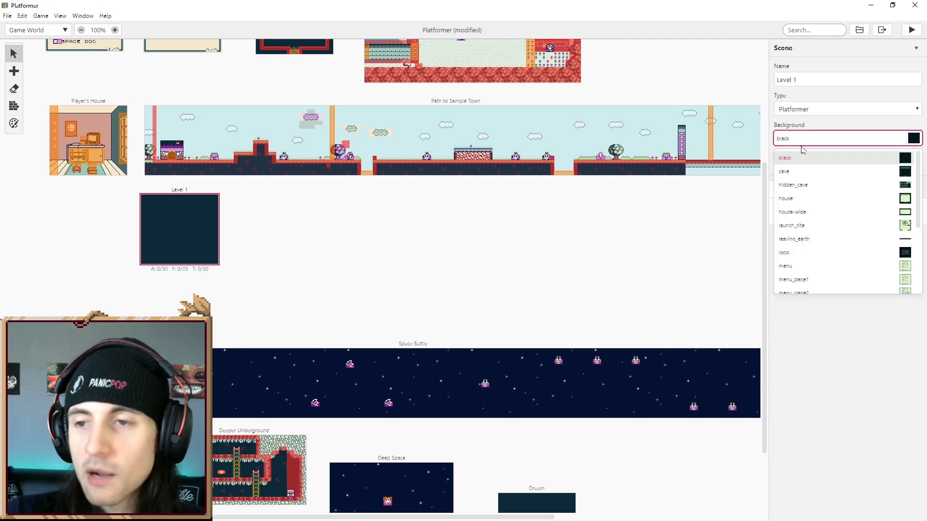
pyautogui.scroll(-3, 807, 207)
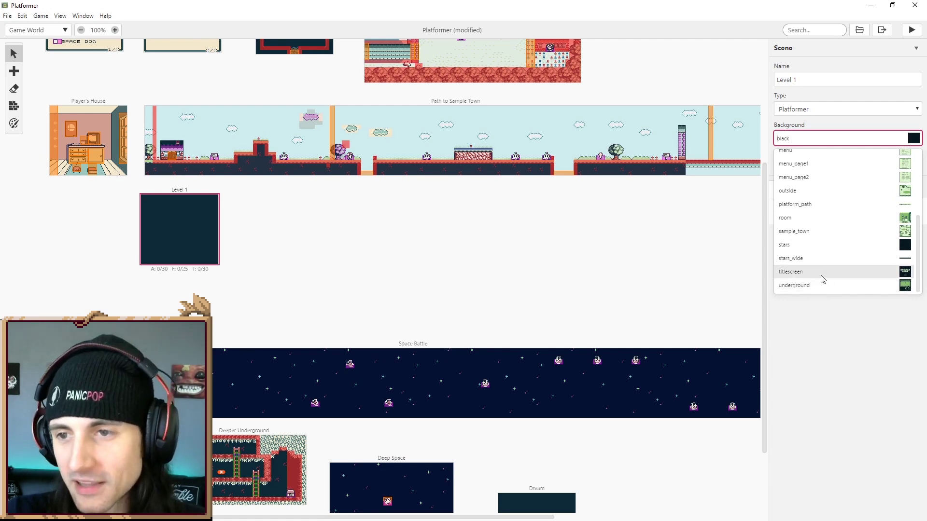
pyautogui.scroll(3, 821, 275)
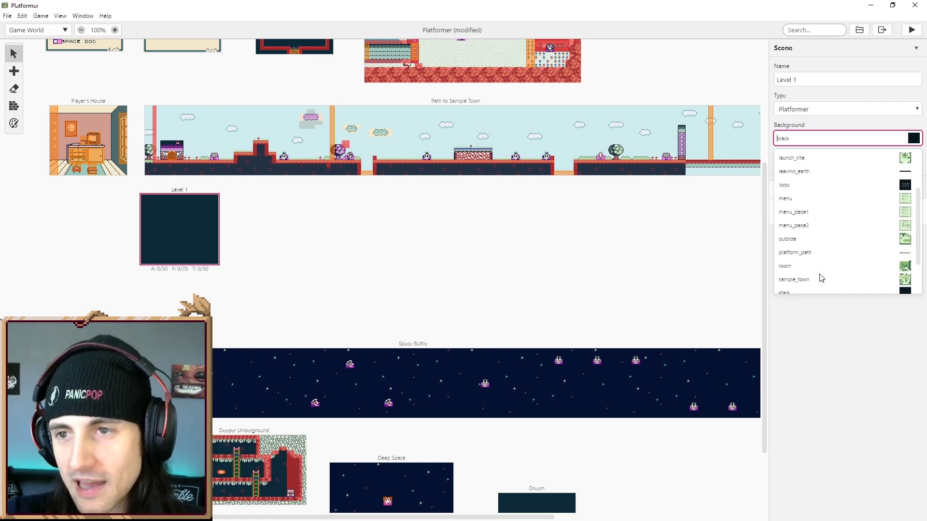
pyautogui.scroll(-3, 821, 277)
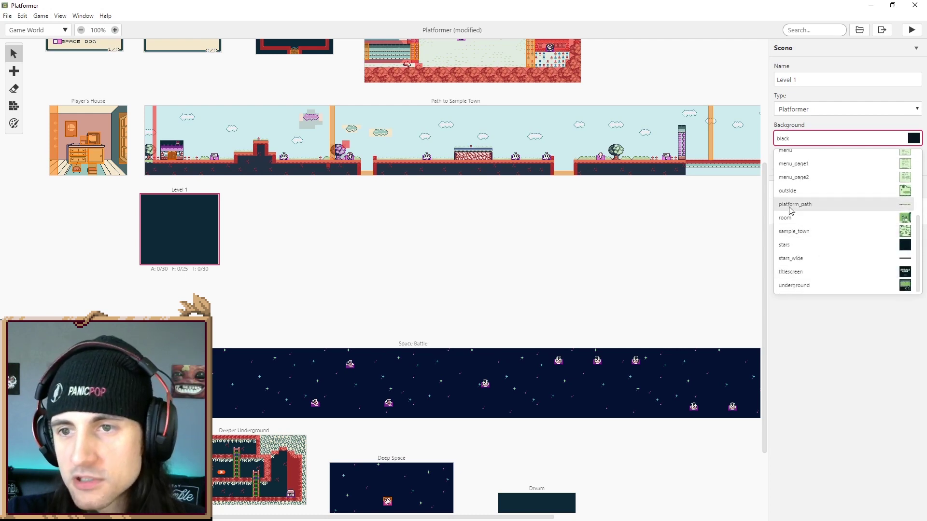
pyautogui.click(794, 204)
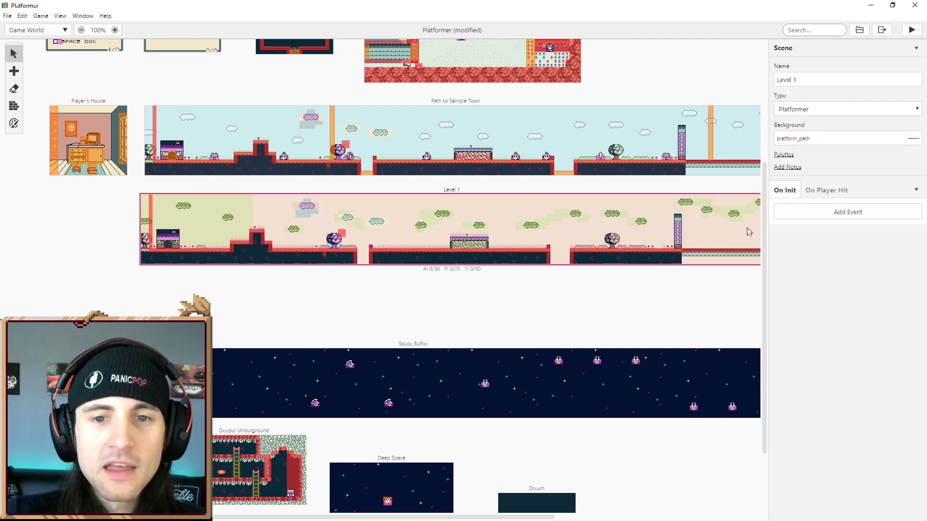
pyautogui.hscroll(3, 546, 294)
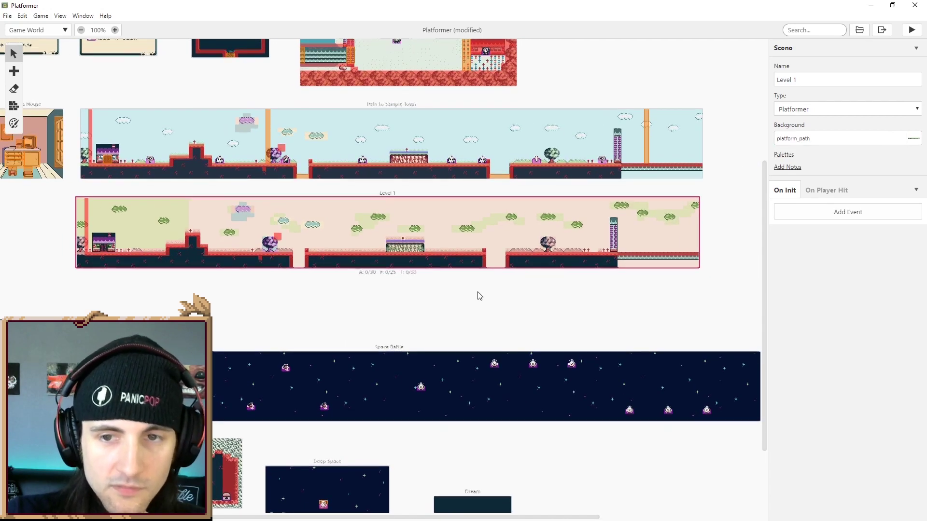
# Zoom in and colorize Level 1's platform, ground and top grass rows with the green palette
pyautogui.scroll(3, 478, 294)
pyautogui.scroll(-3, 435, 325)
pyautogui.hscroll(-2, 440, 296)
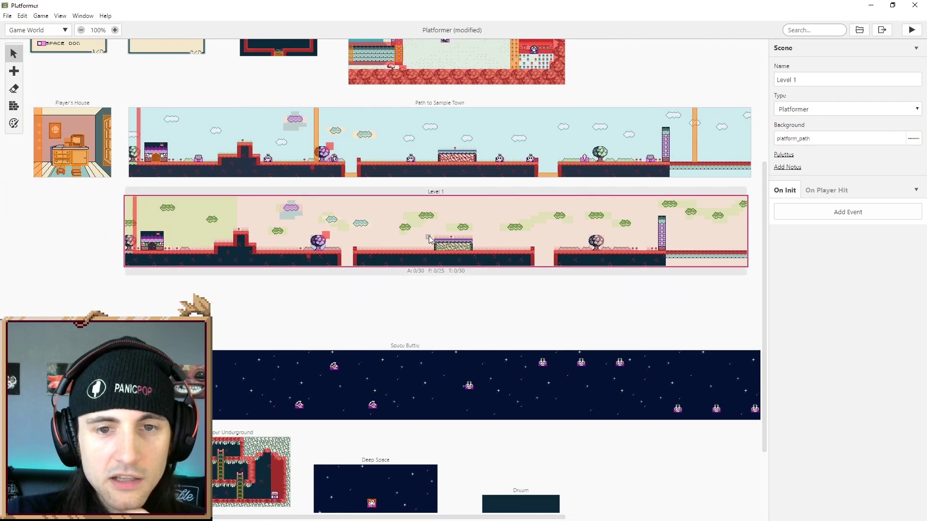
pyautogui.keyDown('ctrl'); pyautogui.scroll(5, 425, 241); pyautogui.keyUp('ctrl')
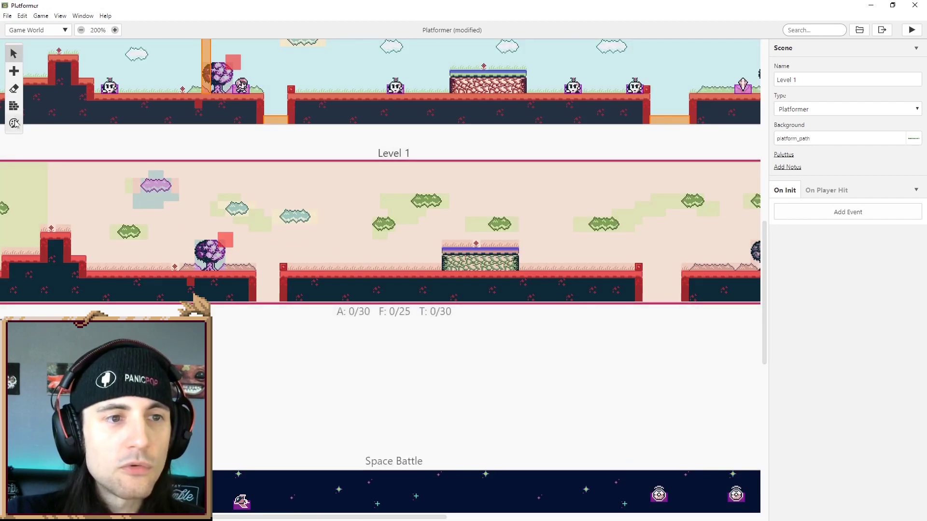
pyautogui.click(14, 123)
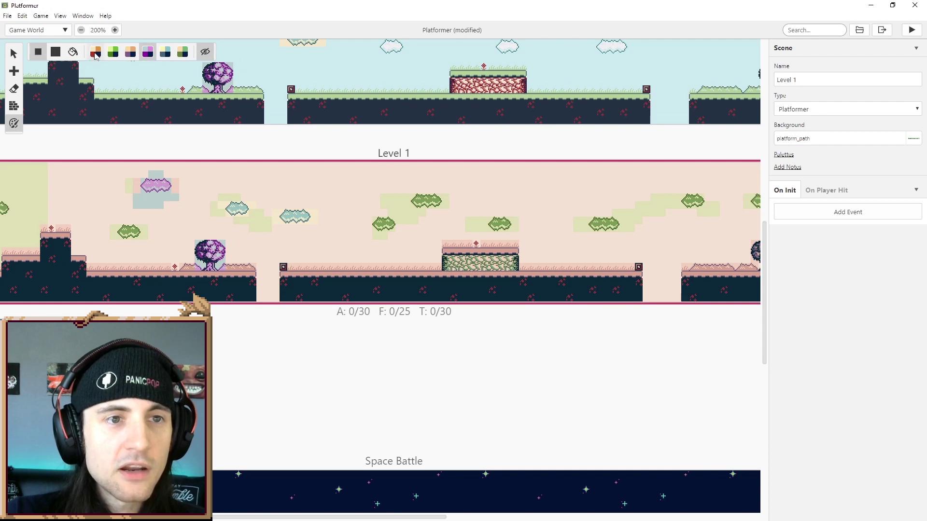
pyautogui.click(113, 52)
pyautogui.click(285, 275)
pyautogui.moveTo(309, 277)
pyautogui.mouseDown()
pyautogui.moveTo(633, 282)
pyautogui.moveTo(566, 281)
pyautogui.mouseUp()
pyautogui.keyDown('ctrl'); pyautogui.scroll(1, 333, 284); pyautogui.keyUp('ctrl')
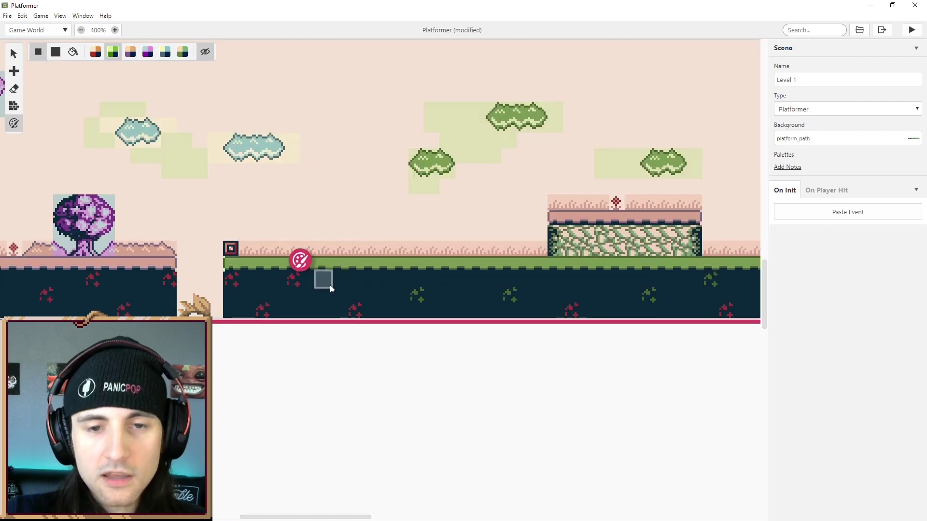
pyautogui.moveTo(241, 274)
pyautogui.mouseDown()
pyautogui.moveTo(496, 278)
pyautogui.moveTo(538, 296)
pyautogui.moveTo(284, 309)
pyautogui.moveTo(235, 286)
pyautogui.mouseUp()
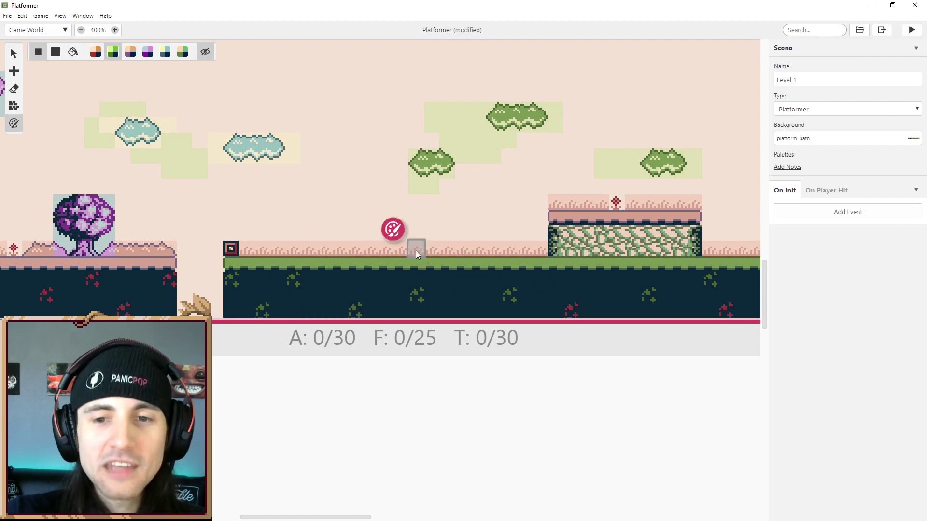
pyautogui.moveTo(531, 252); pyautogui.dragTo(246, 254)
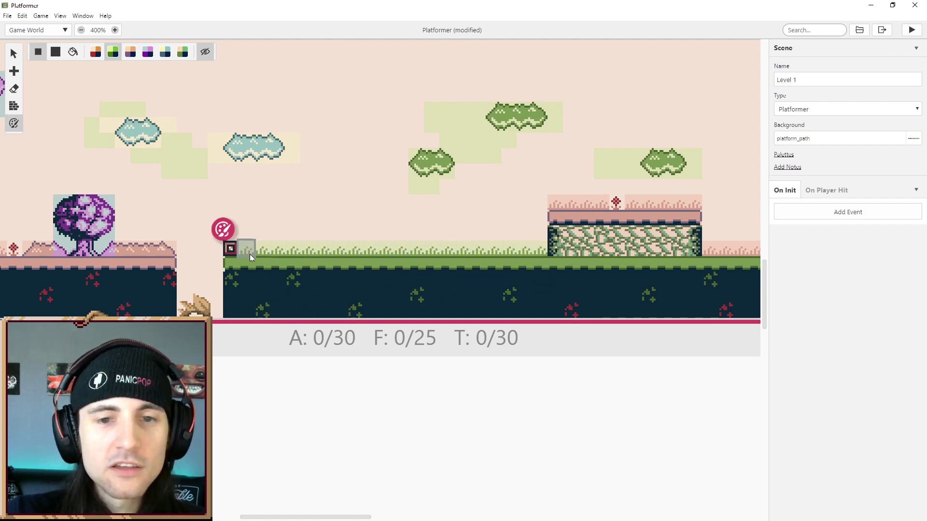
# Paint the two sky rows above the grass pale cream and the grass-bottom row red
pyautogui.click(165, 51)
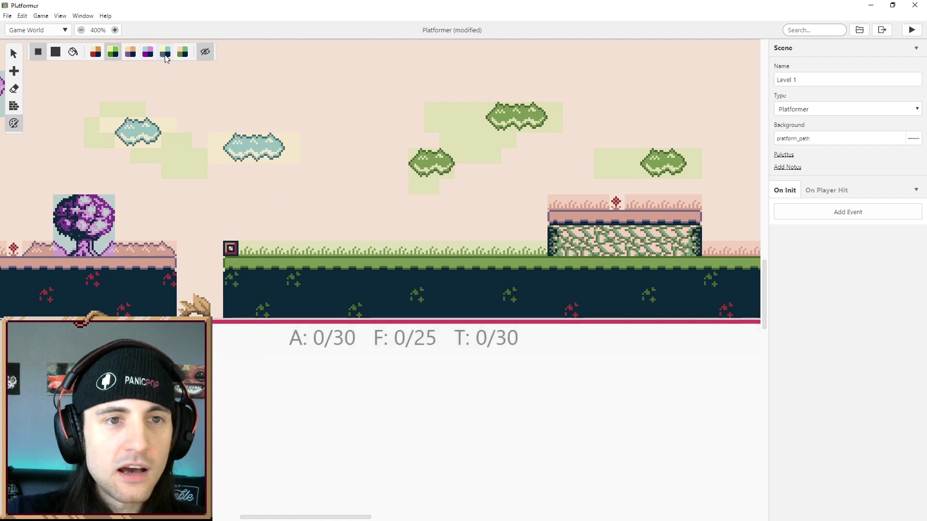
pyautogui.moveTo(242, 219); pyautogui.dragTo(529, 218)
pyautogui.moveTo(230, 202); pyautogui.dragTo(525, 202)
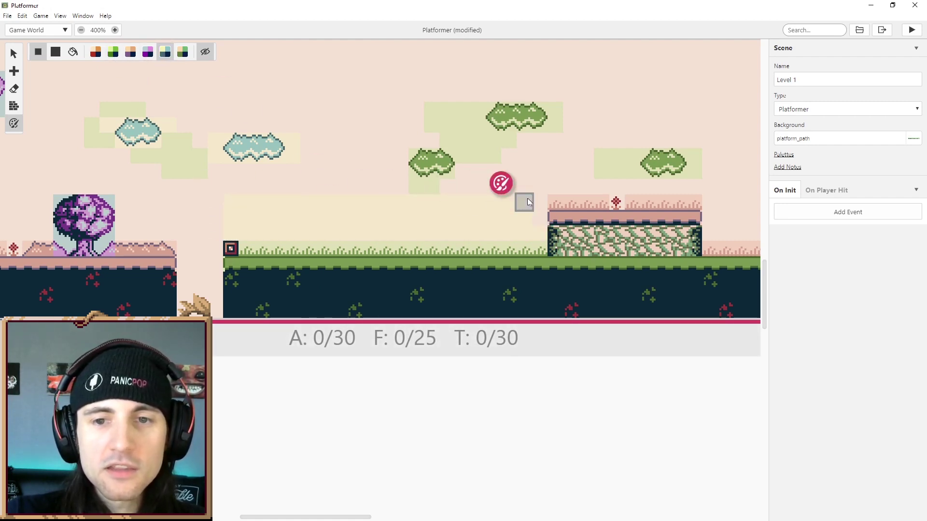
pyautogui.click(96, 51)
pyautogui.moveTo(233, 266)
pyautogui.mouseDown()
pyautogui.moveTo(584, 259)
pyautogui.moveTo(607, 313)
pyautogui.moveTo(543, 255)
pyautogui.moveTo(248, 250)
pyautogui.mouseUp()
# Extend the red strip one tile, then scribble freehand practice strokes with the Pencil
pyautogui.click(584, 256)
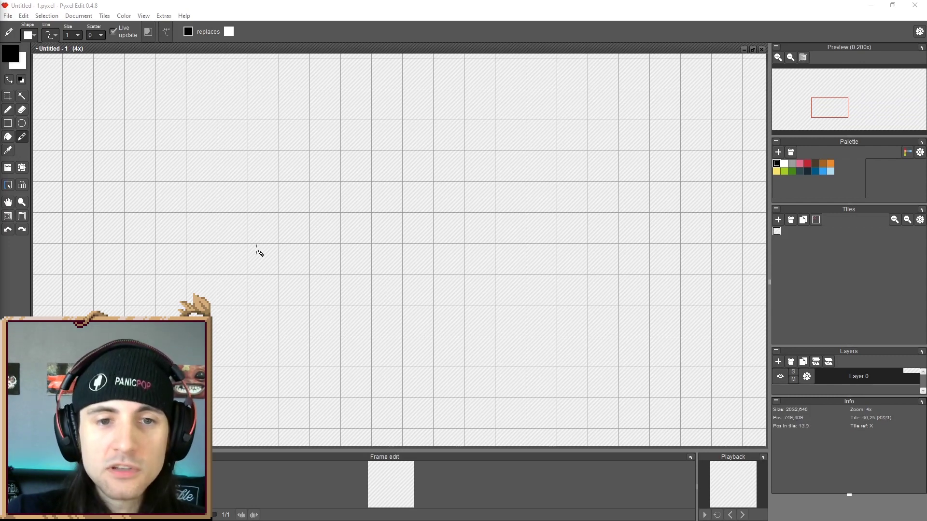
pyautogui.click(8, 110)
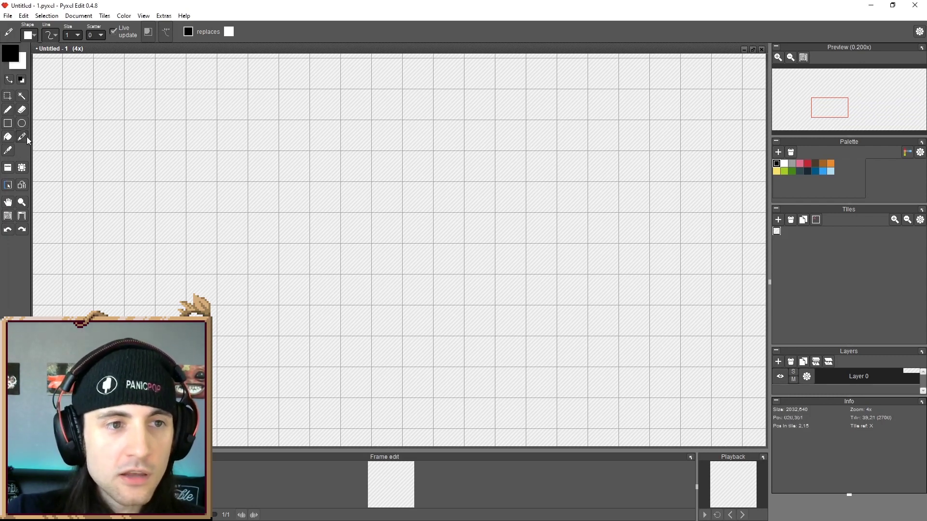
pyautogui.moveTo(71, 252)
pyautogui.mouseDown()
pyautogui.moveTo(191, 244)
pyautogui.moveTo(228, 260)
pyautogui.moveTo(248, 349)
pyautogui.moveTo(413, 344)
pyautogui.moveTo(468, 253)
pyautogui.moveTo(566, 321)
pyautogui.moveTo(713, 342)
pyautogui.mouseUp()
pyautogui.moveTo(669, 133)
pyautogui.mouseDown()
pyautogui.moveTo(117, 112)
pyautogui.moveTo(207, 87)
pyautogui.moveTo(546, 73)
pyautogui.moveTo(683, 112)
pyautogui.mouseUp()
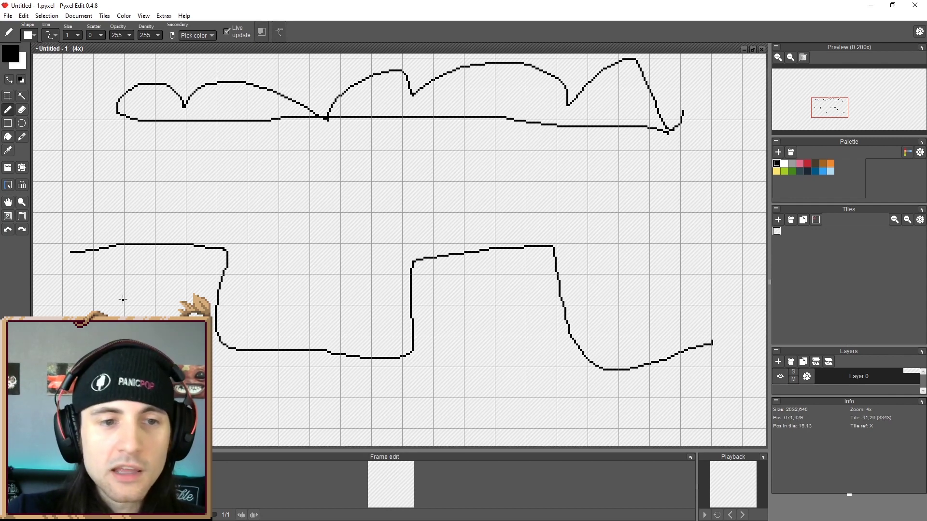
pyautogui.moveTo(112, 285)
pyautogui.mouseDown()
pyautogui.moveTo(190, 263)
pyautogui.moveTo(219, 285)
pyautogui.mouseUp()
pyautogui.moveTo(411, 269)
pyautogui.mouseDown()
pyautogui.moveTo(435, 299)
pyautogui.moveTo(511, 270)
pyautogui.moveTo(539, 269)
pyautogui.moveTo(557, 276)
pyautogui.mouseUp()
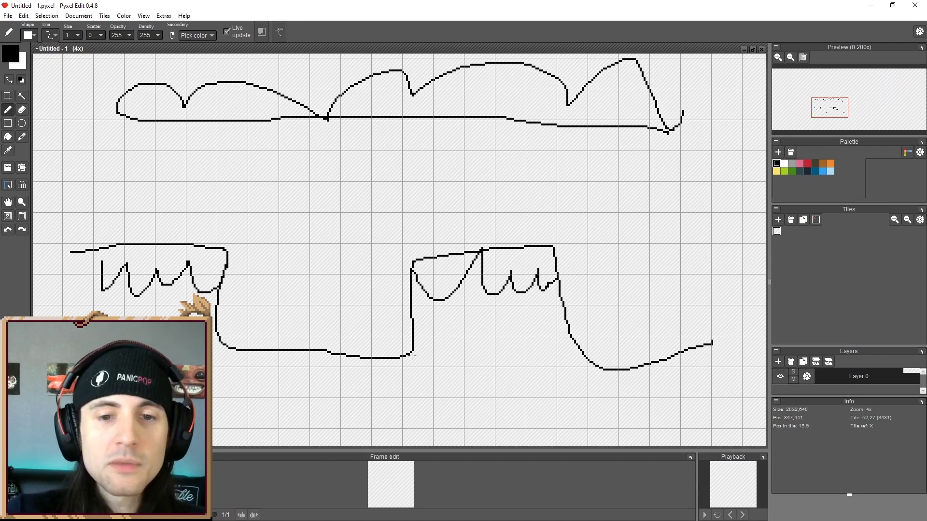
pyautogui.moveTo(162, 194)
pyautogui.mouseDown()
pyautogui.moveTo(183, 177)
pyautogui.moveTo(297, 203)
pyautogui.moveTo(449, 205)
pyautogui.moveTo(553, 234)
pyautogui.mouseUp()
pyautogui.moveTo(590, 316)
pyautogui.mouseDown()
pyautogui.moveTo(628, 376)
pyautogui.moveTo(348, 251)
pyautogui.moveTo(555, 290)
pyautogui.moveTo(531, 135)
pyautogui.mouseUp()
pyautogui.moveTo(386, 308)
pyautogui.mouseDown()
pyautogui.moveTo(57, 290)
pyautogui.moveTo(531, 366)
pyautogui.moveTo(637, 217)
pyautogui.mouseUp()
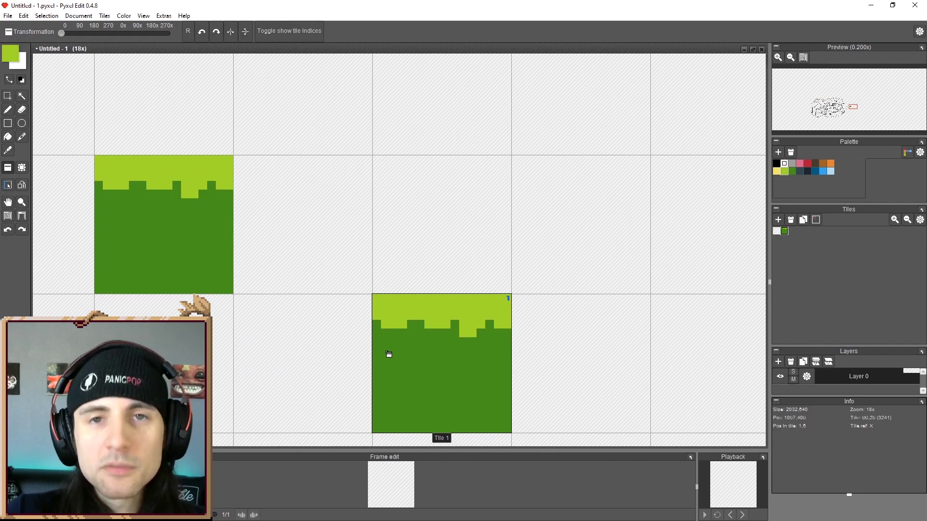
# Place the grass tile and pencil a light-green drip into the dark grass
pyautogui.moveTo(389, 355)
pyautogui.mouseDown()
pyautogui.moveTo(296, 312)
pyautogui.moveTo(221, 250)
pyautogui.moveTo(183, 242)
pyautogui.moveTo(160, 254)
pyautogui.moveTo(672, 240)
pyautogui.mouseUp()
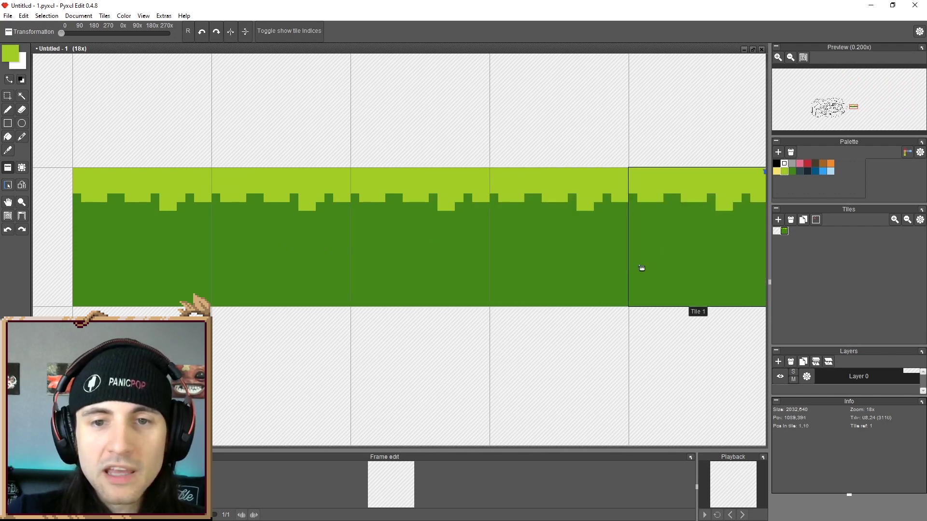
pyautogui.moveTo(575, 325)
pyautogui.mouseDown(button='middle')
pyautogui.moveTo(479, 313)
pyautogui.moveTo(517, 292)
pyautogui.moveTo(503, 202)
pyautogui.mouseUp(button='middle')
pyautogui.press('b')
pyautogui.moveTo(537, 212)
pyautogui.mouseDown()
pyautogui.moveTo(541, 264)
pyautogui.moveTo(529, 207)
pyautogui.moveTo(556, 205)
pyautogui.moveTo(541, 218)
pyautogui.moveTo(501, 204)
pyautogui.moveTo(517, 232)
pyautogui.mouseUp()
# Scroll around the zoomed Level 1 scene to inspect the green-tinted clouds and grassy platform
pyautogui.scroll(-4, 515, 249)
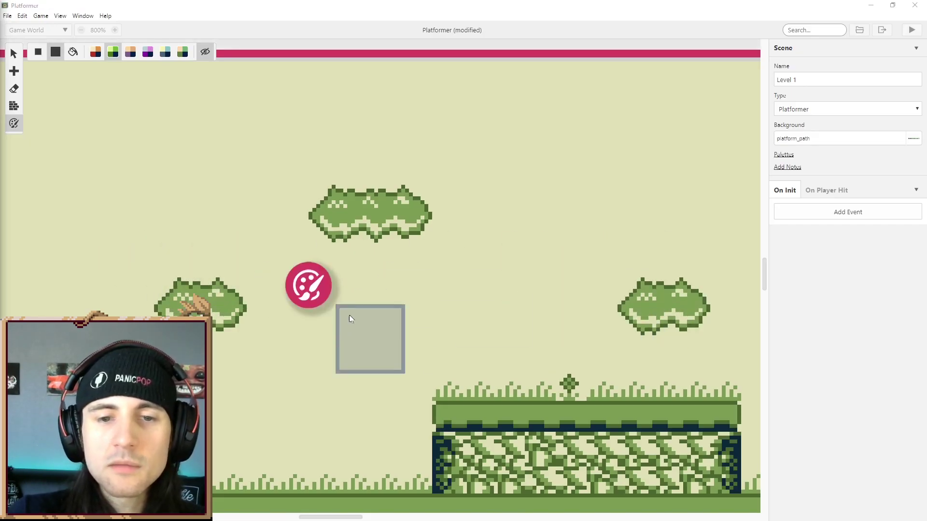
pyautogui.scroll(-2, 376, 314)
pyautogui.scroll(5, 261, 307)
pyautogui.hscroll(-2, 331, 315)
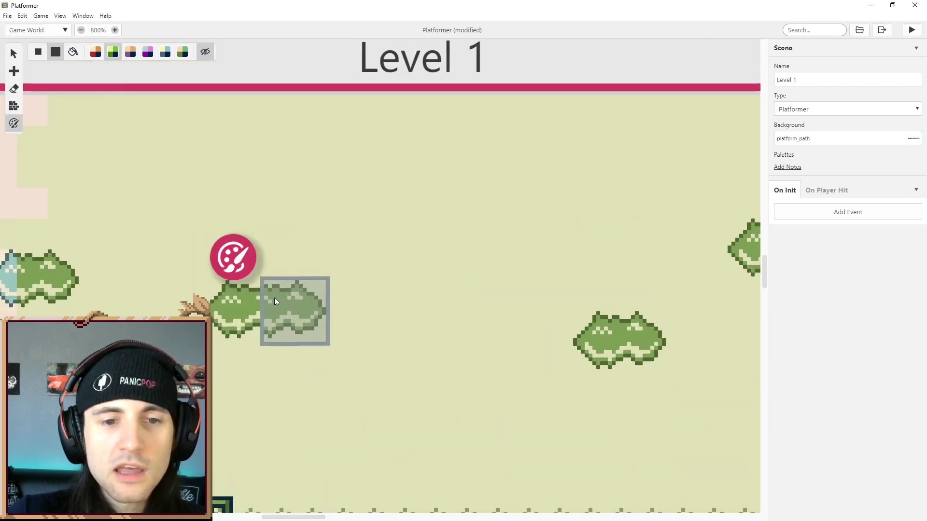
pyautogui.scroll(-3, 277, 304)
pyautogui.hscroll(4, 318, 300)
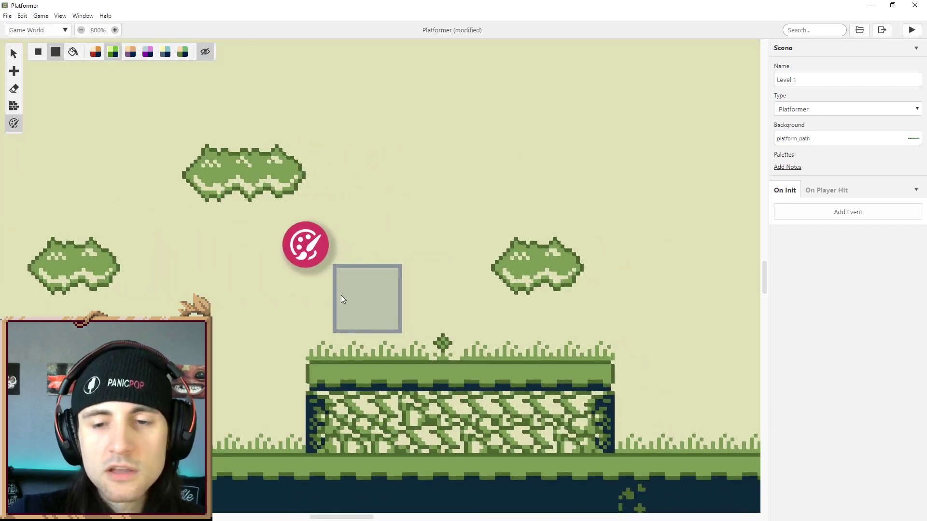